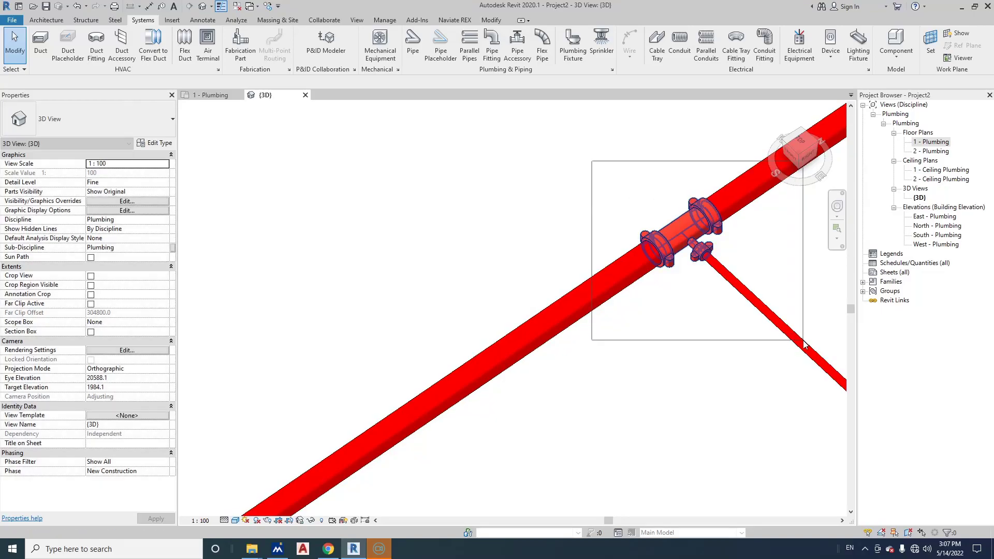
Change the branch tee to FP-Pipe Fitting-Outlet Victaulic : Standard and orbit to inspect it.
click(678, 228)
click(103, 119)
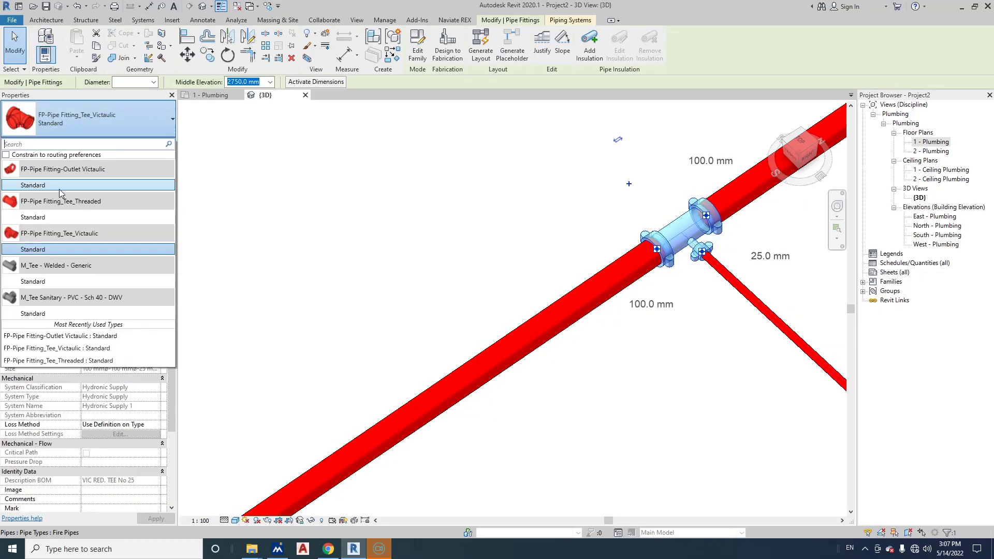
click(60, 186)
scroll(550, 300, up, 3)
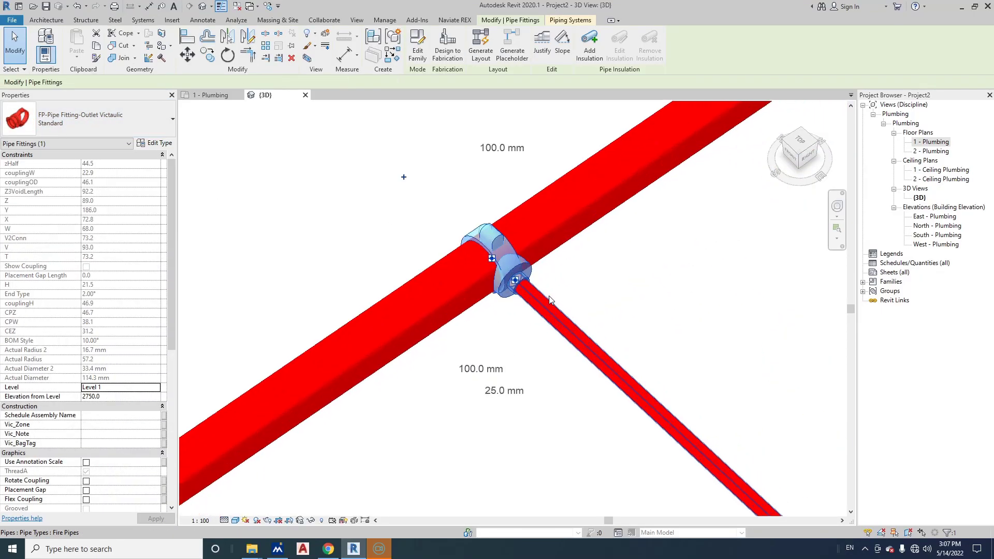
scroll(550, 300, up, 2)
shift+middle_drag(550, 300, 701, 295)
click(709, 320)
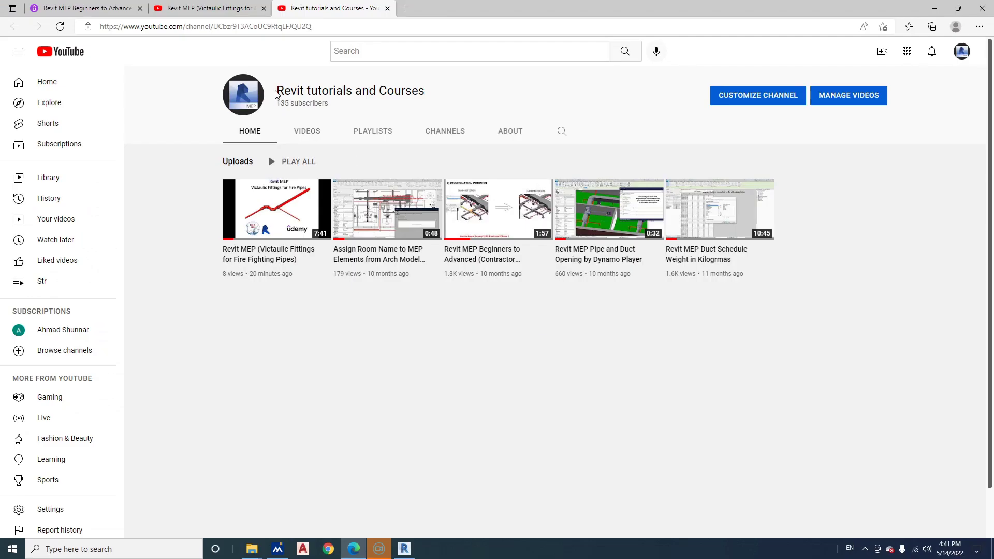
Go to the Victaulic Fittings for Fire Fighting Pipes video tab and expand its description.
drag(276, 94, 425, 93)
click(465, 102)
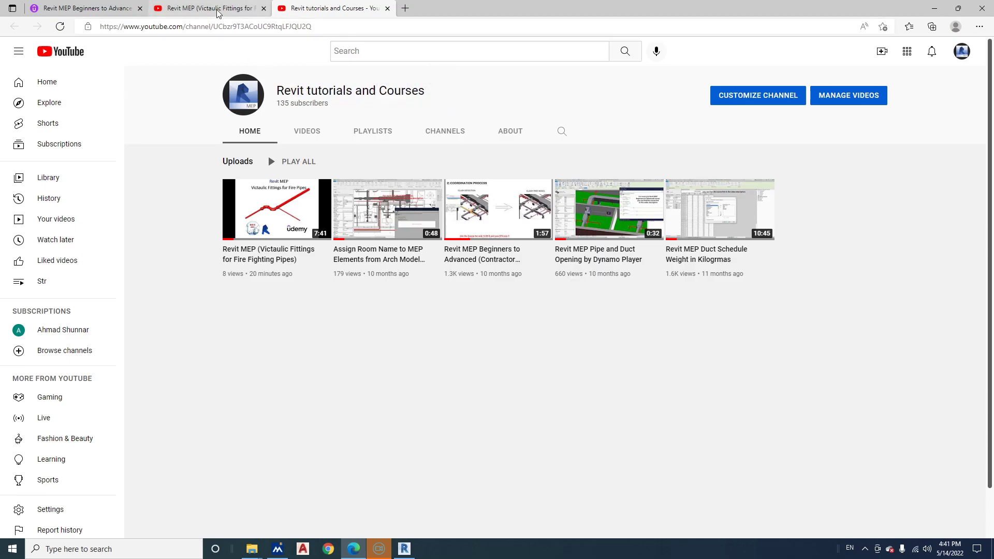
click(104, 6)
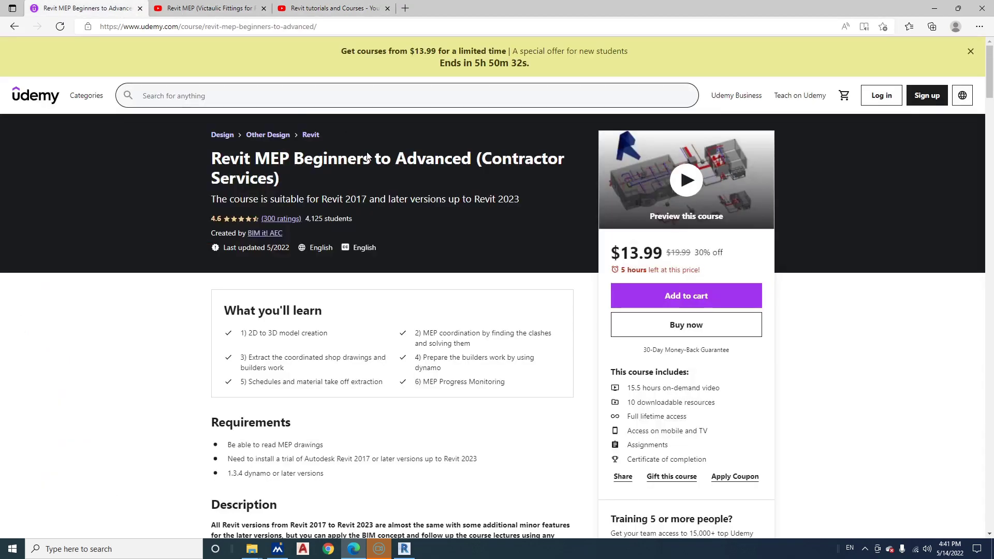
click(205, 4)
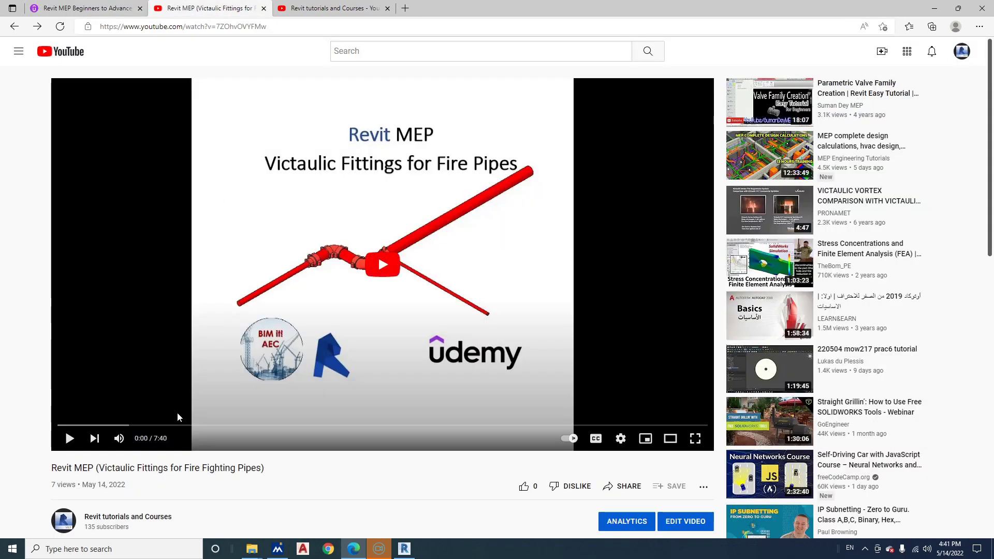
scroll(177, 412, down, 3)
click(115, 434)
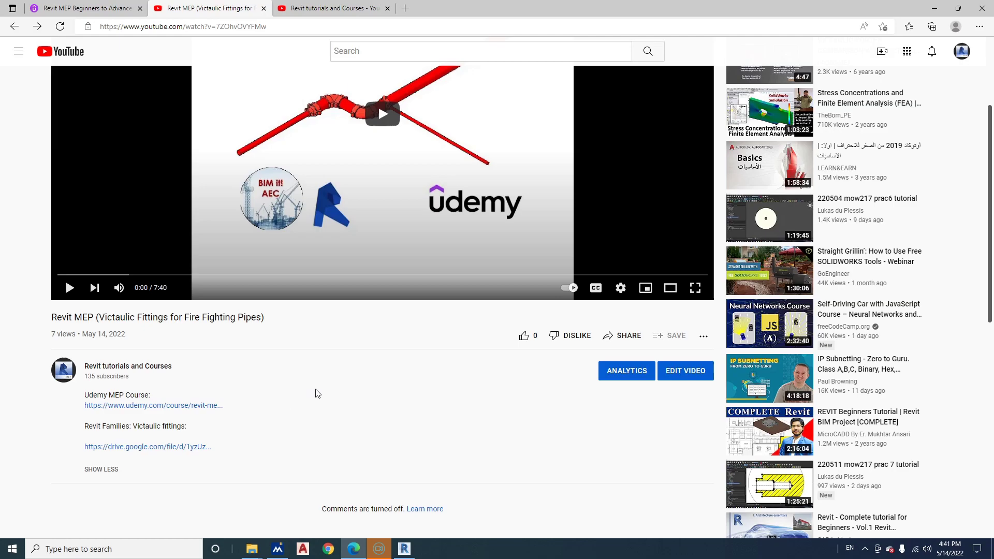
scroll(317, 394, up, 2)
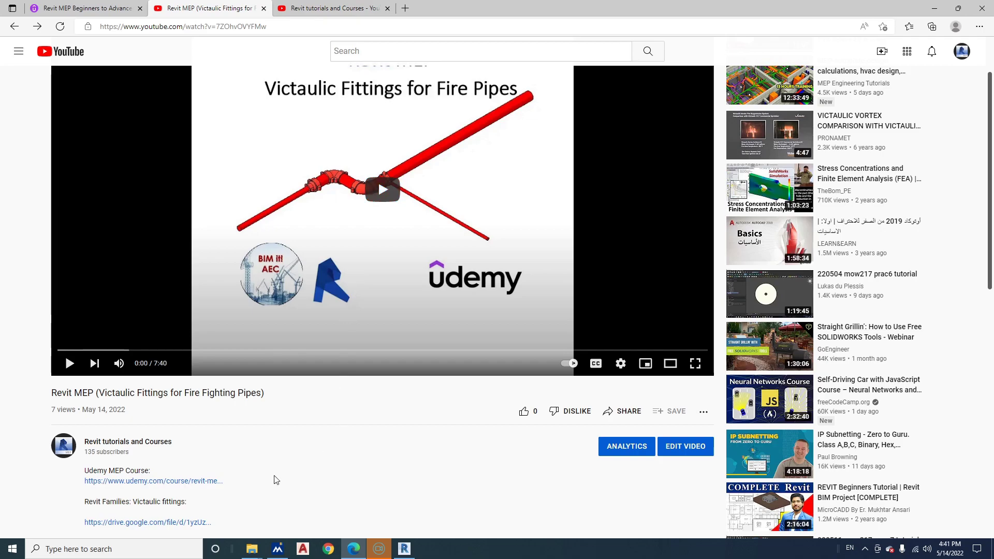
scroll(162, 527, down, 3)
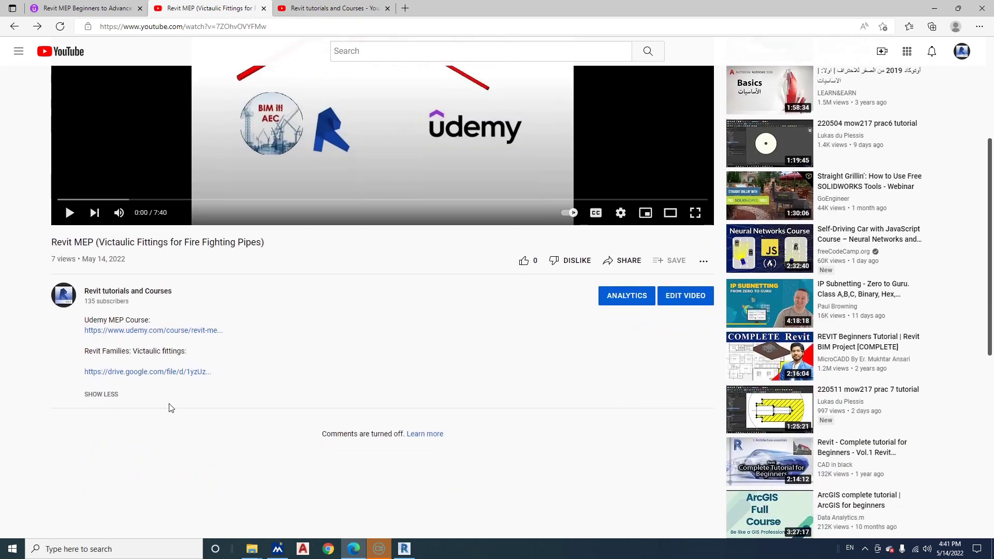
Download Fire Pipes Fittings.rar from the Google Drive link and show it in the Downloads folder.
click(147, 372)
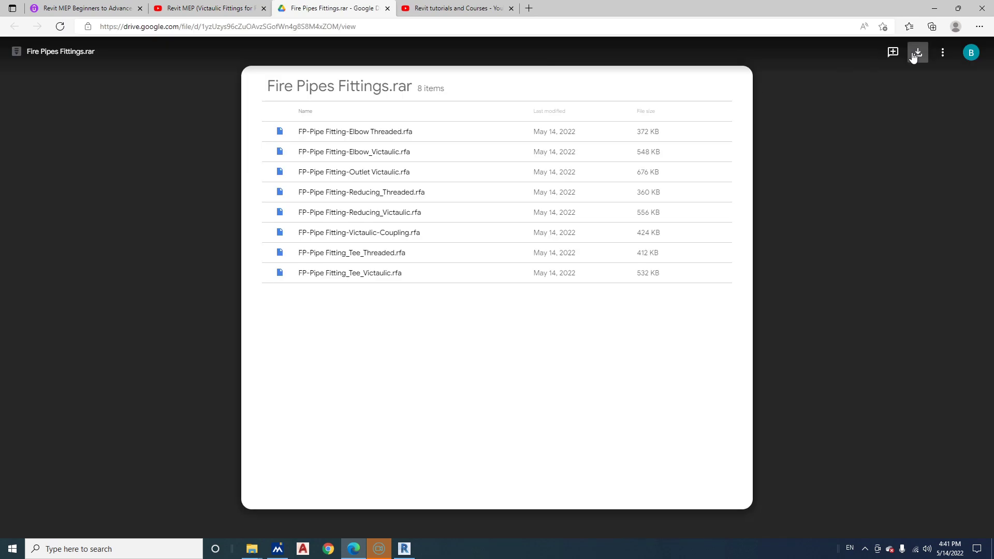
click(914, 52)
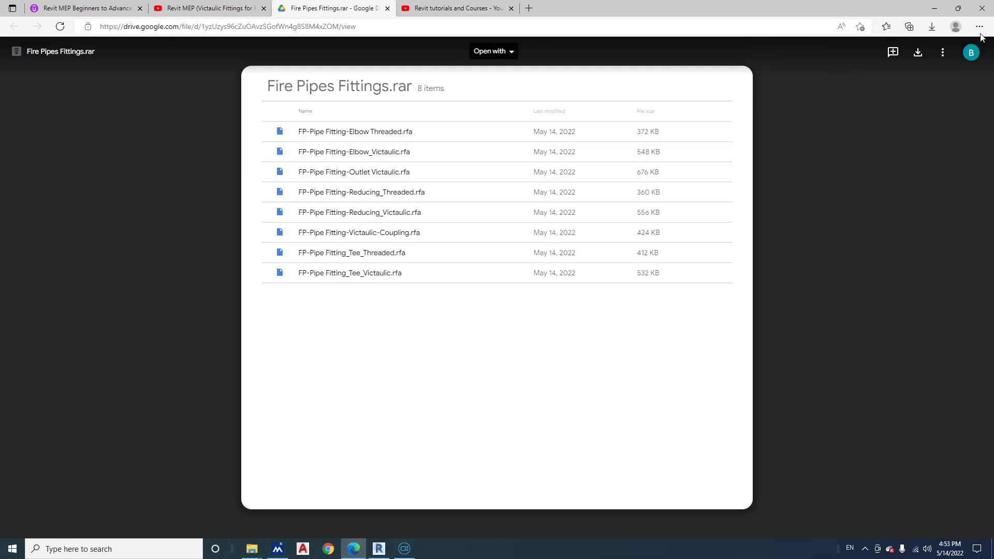
click(979, 26)
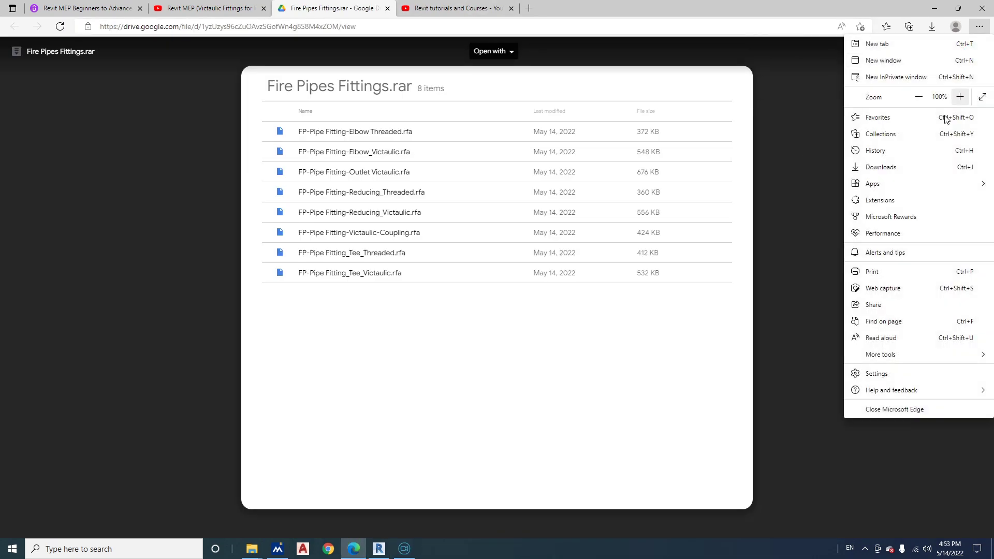
click(879, 167)
right_click(806, 66)
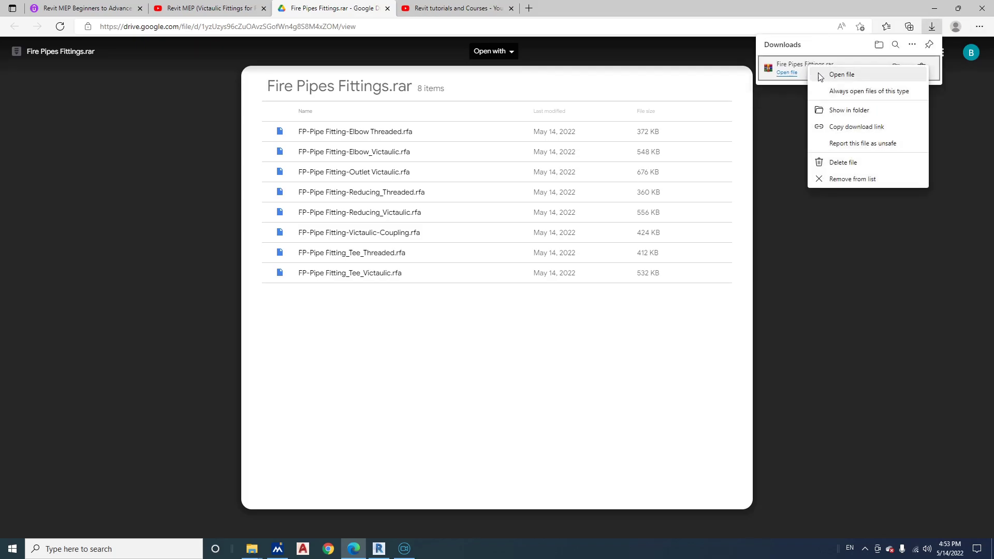
click(850, 109)
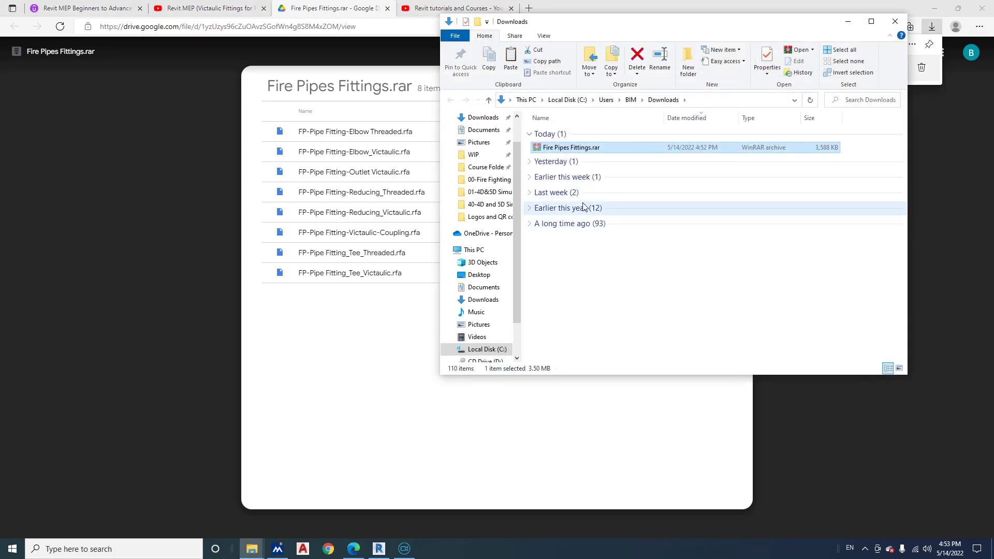
Paste the archive on the Desktop, extract it to a Fire Pipes Fittings folder, and open that folder maximized.
scroll(500, 165, up, 1)
click(477, 138)
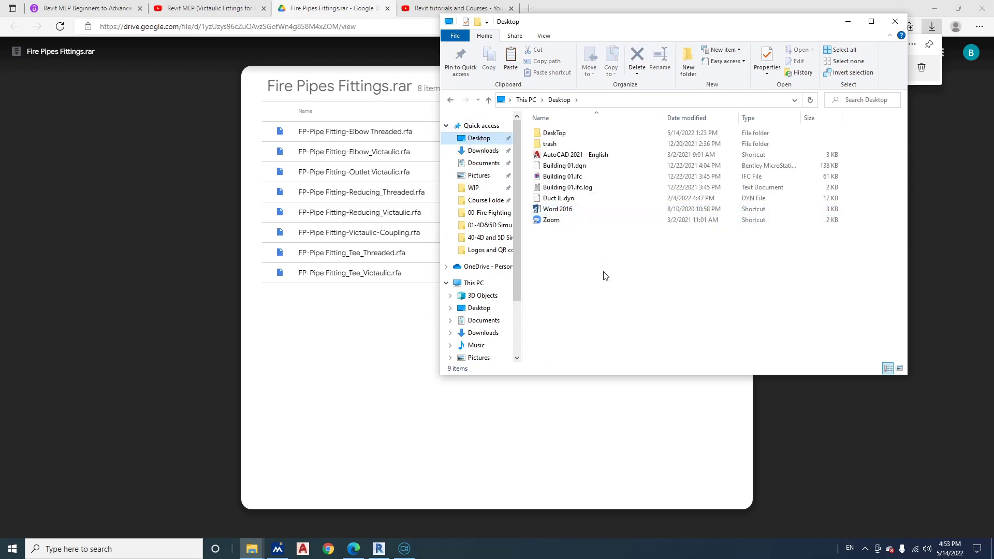
key(ctrl+v)
right_click(576, 237)
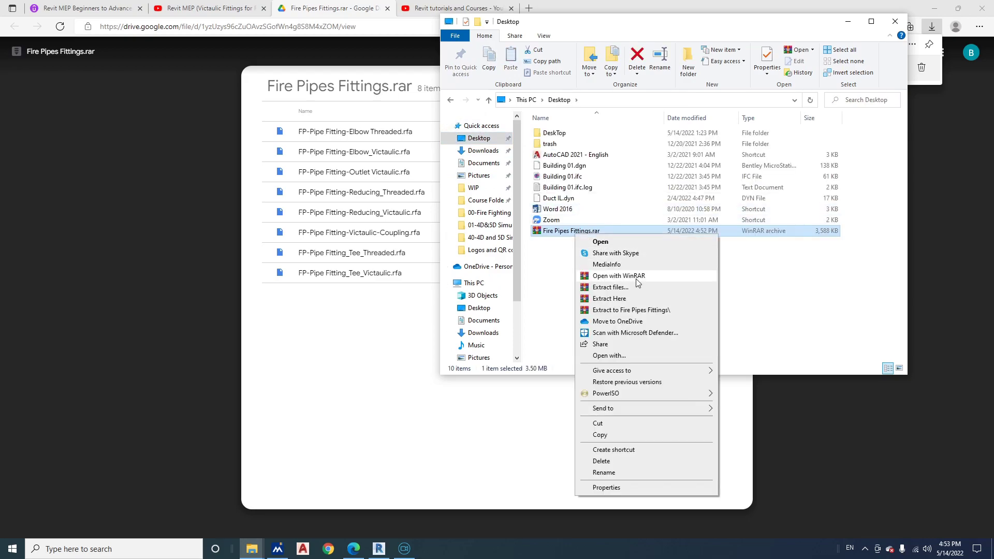
click(636, 288)
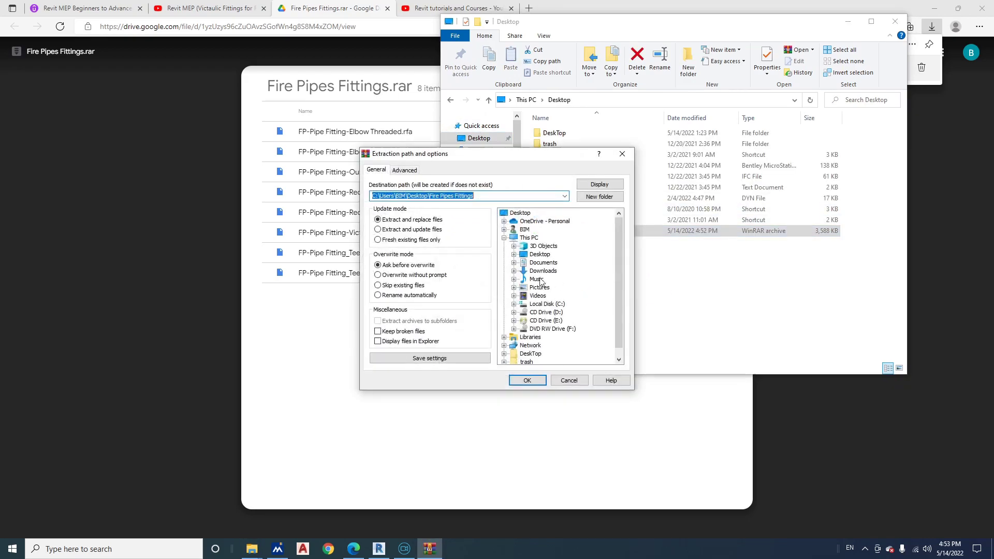
click(527, 380)
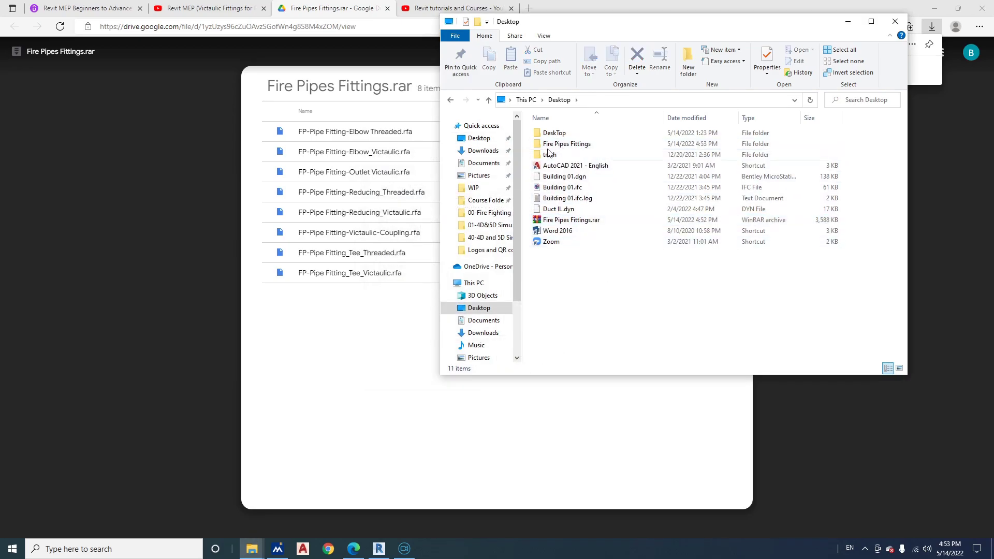
double_click(574, 144)
click(874, 23)
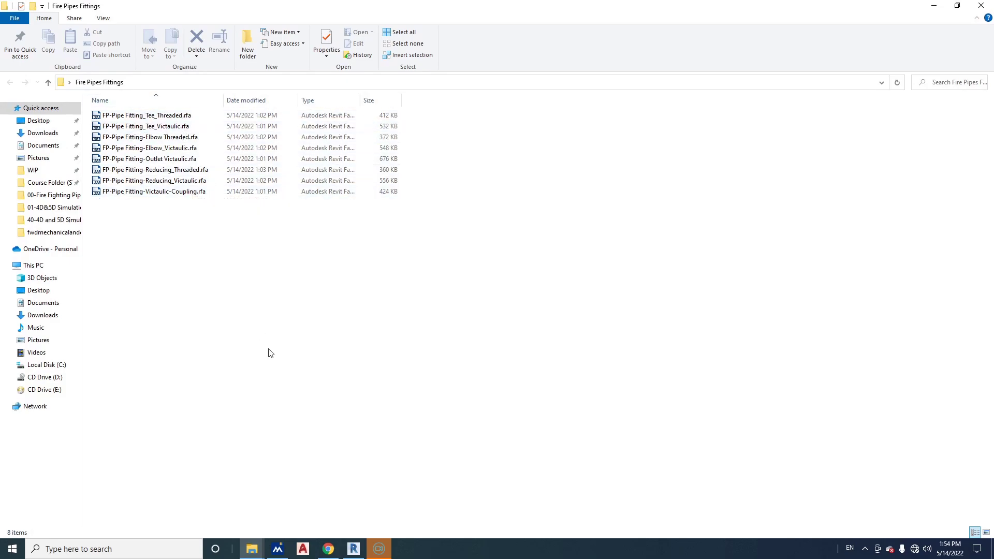
In Revit, create a new project from the US Metric Plumbing-Default_Metric.rte template.
click(353, 548)
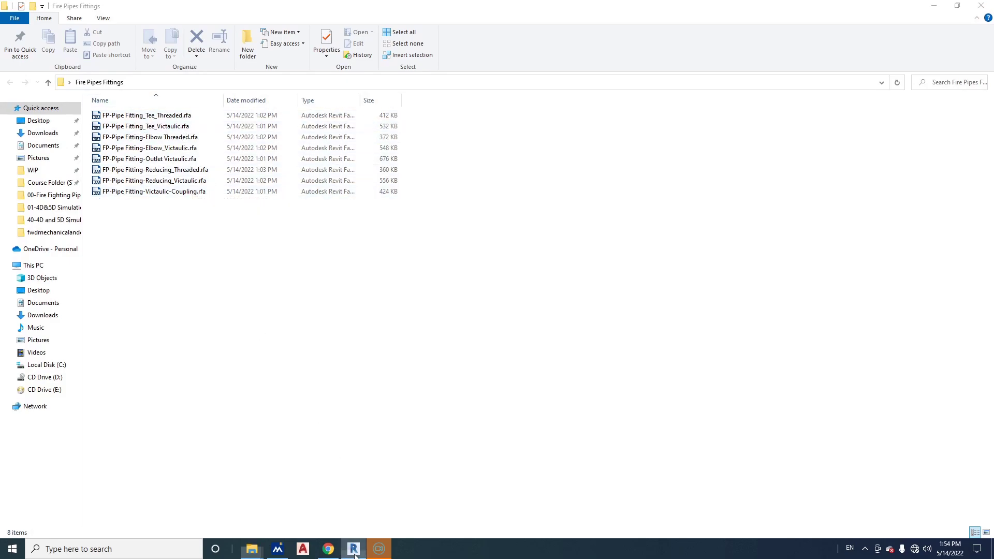
click(84, 125)
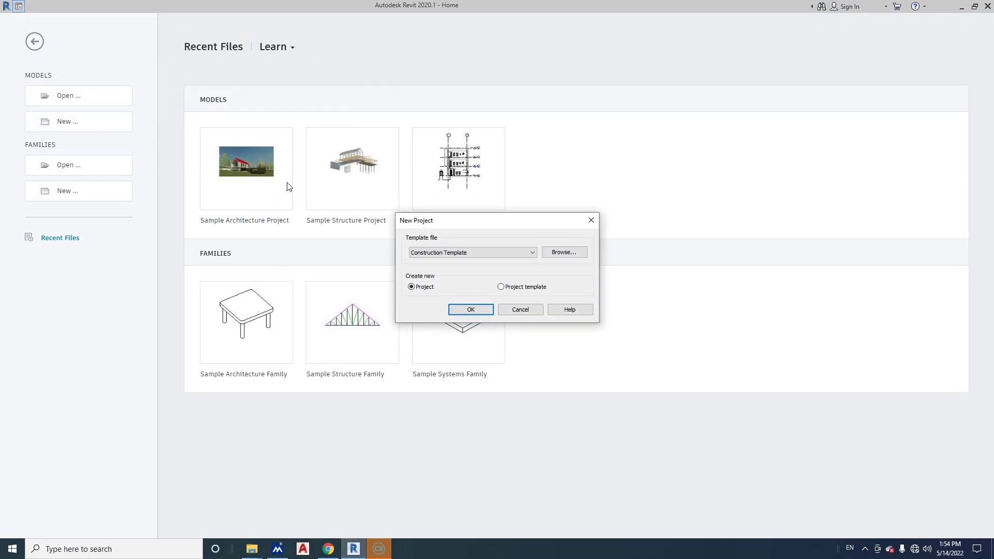
click(564, 253)
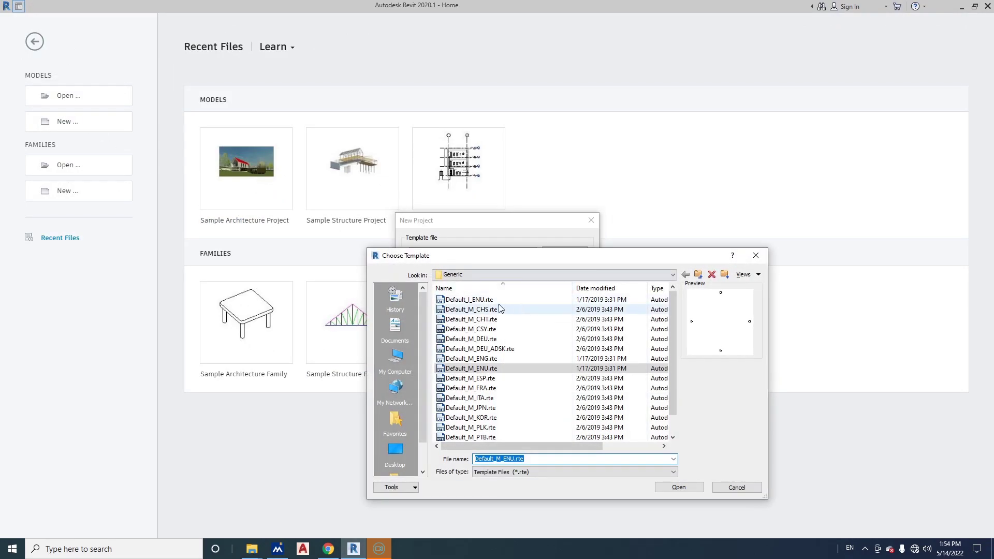
click(481, 277)
click(497, 335)
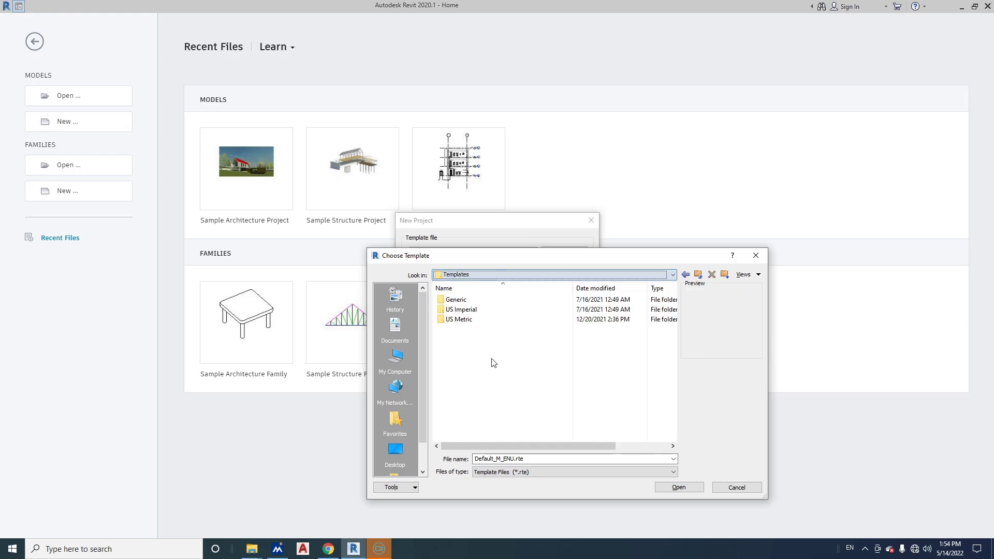
double_click(468, 320)
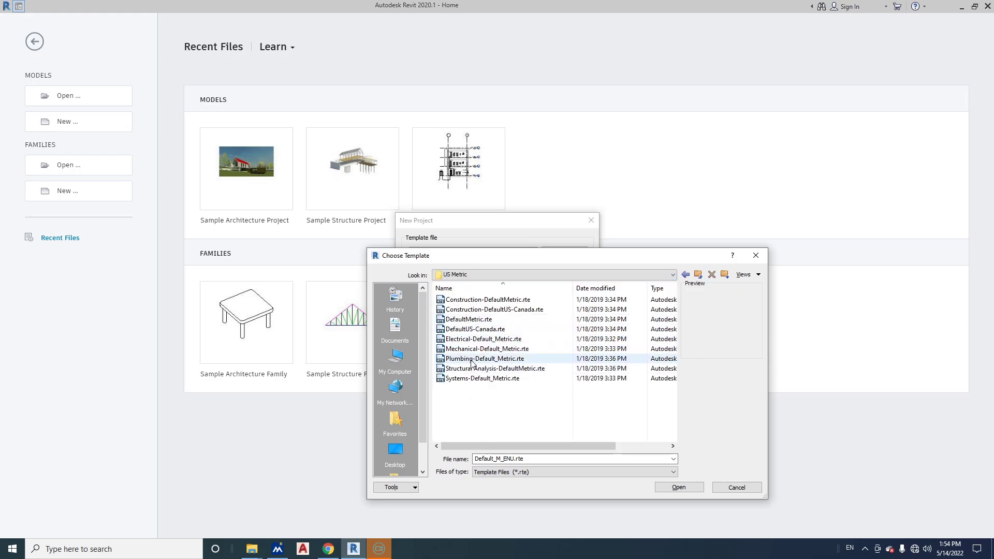
click(448, 359)
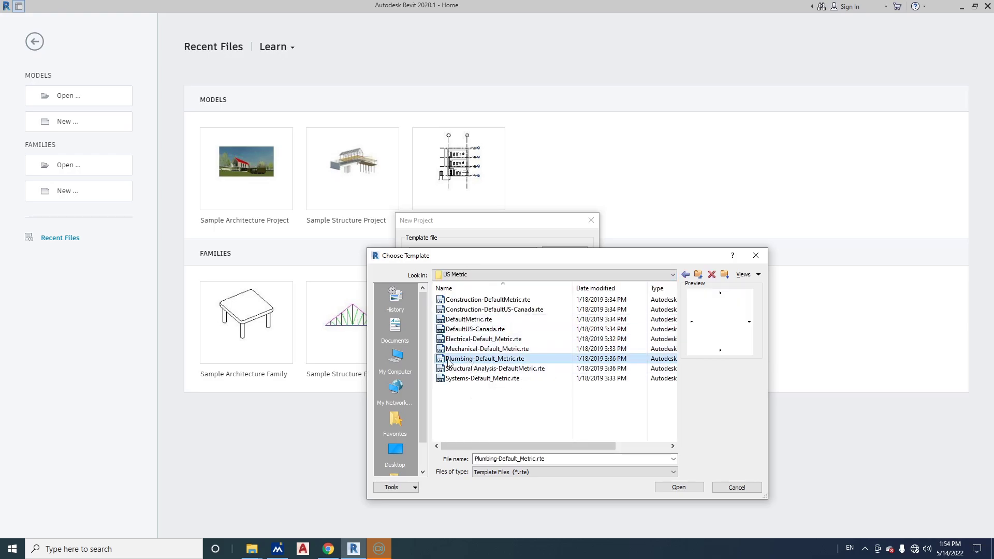
click(676, 486)
click(458, 309)
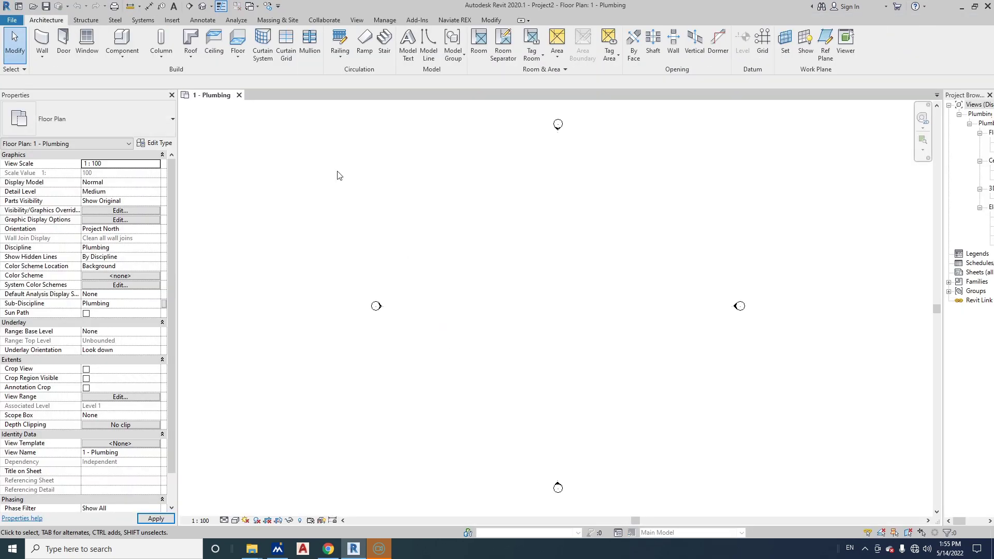
Draw a vertical 150 mm Standard pipe in the plan view.
click(143, 20)
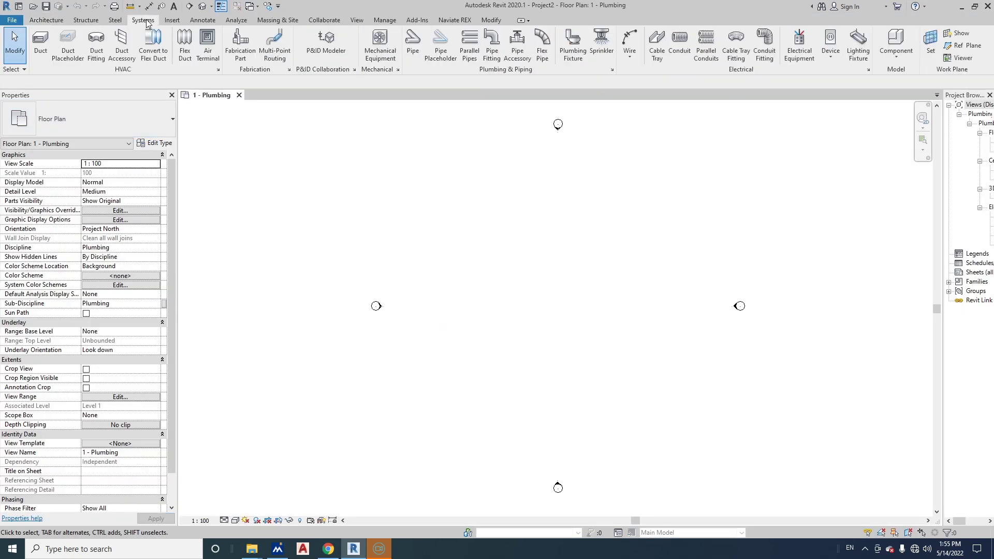
click(413, 45)
click(536, 209)
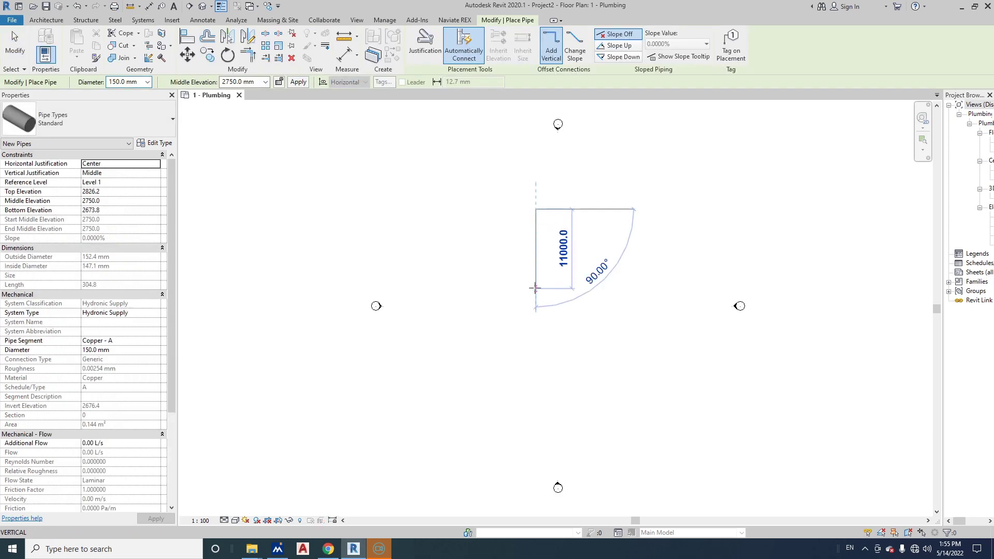
click(535, 288)
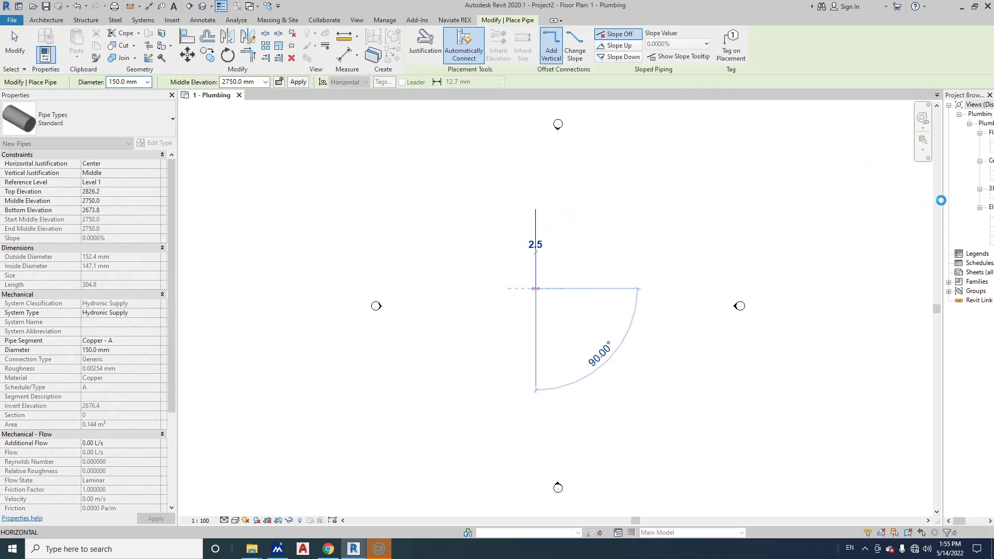
key(Escape)
key(Escape)
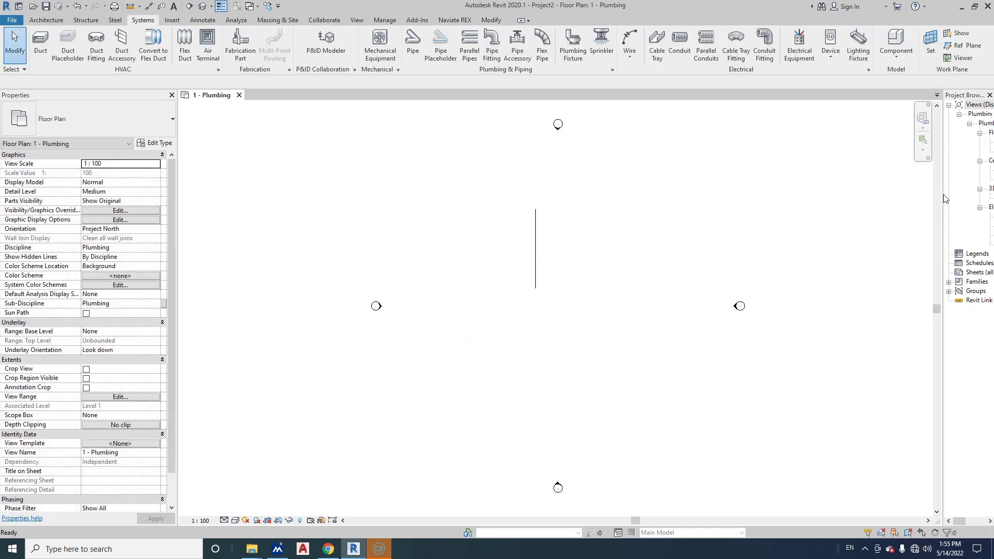
Set the plan view's detail level to Fine.
drag(943, 194, 857, 197)
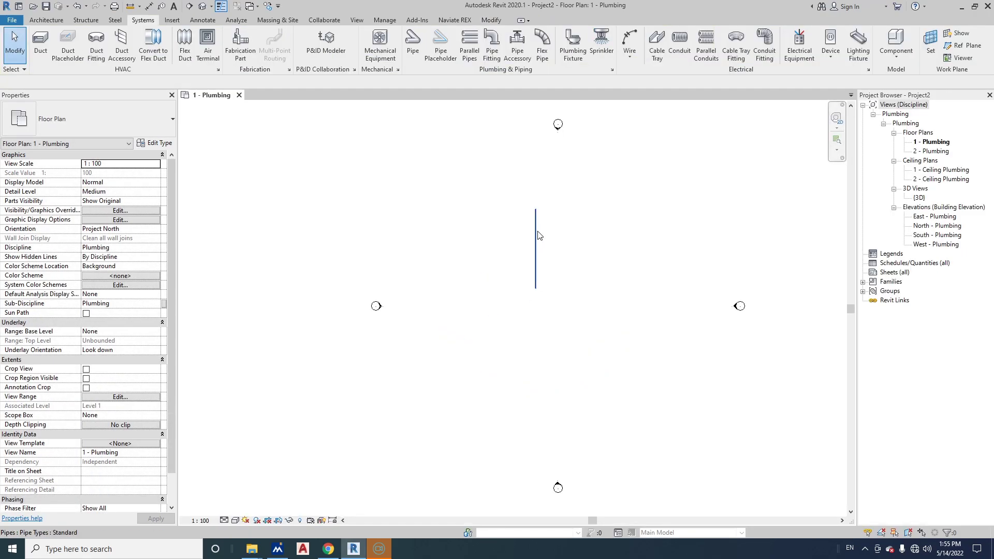
scroll(574, 247, up, 4)
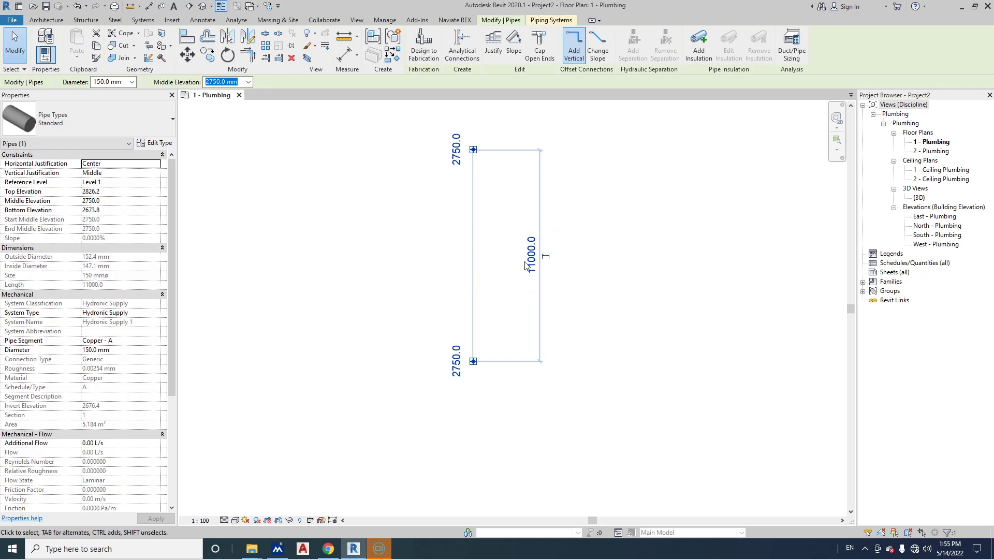
click(224, 521)
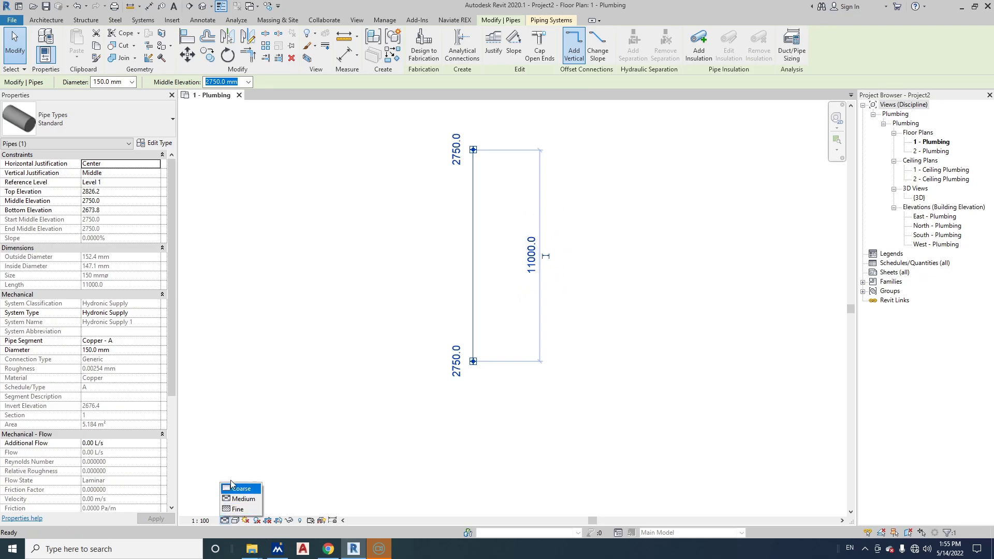
click(238, 508)
key(Escape)
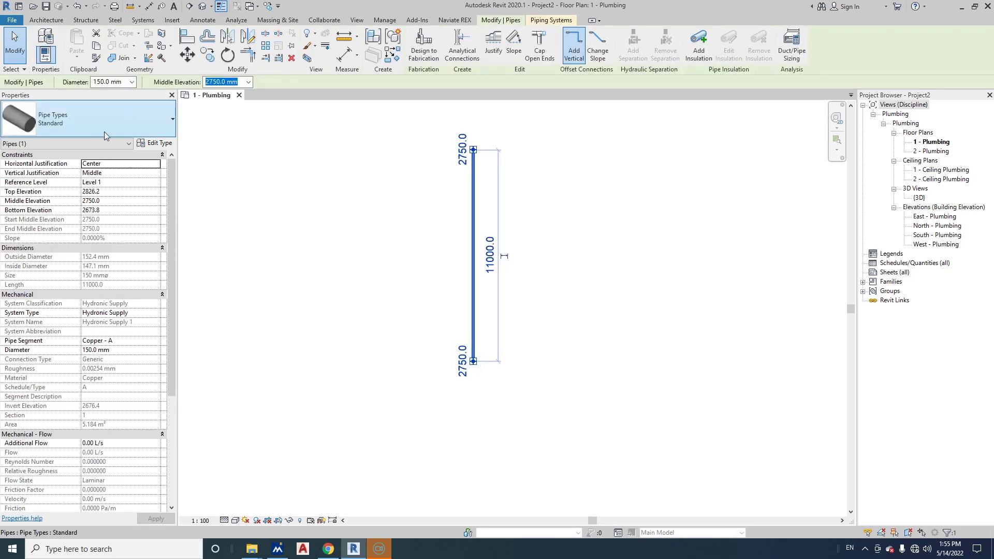
Open the Type Properties of the Standard pipe type.
click(56, 145)
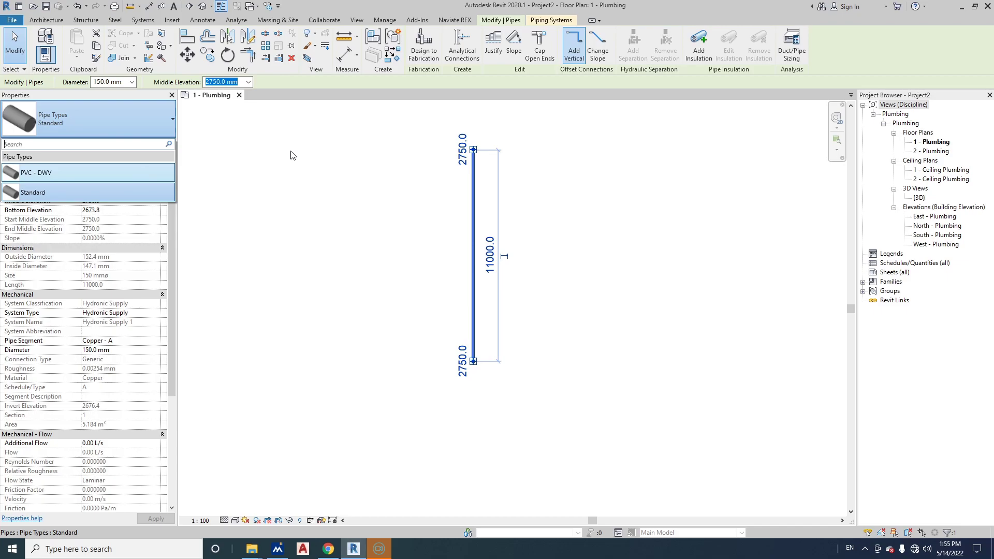
click(254, 163)
click(254, 164)
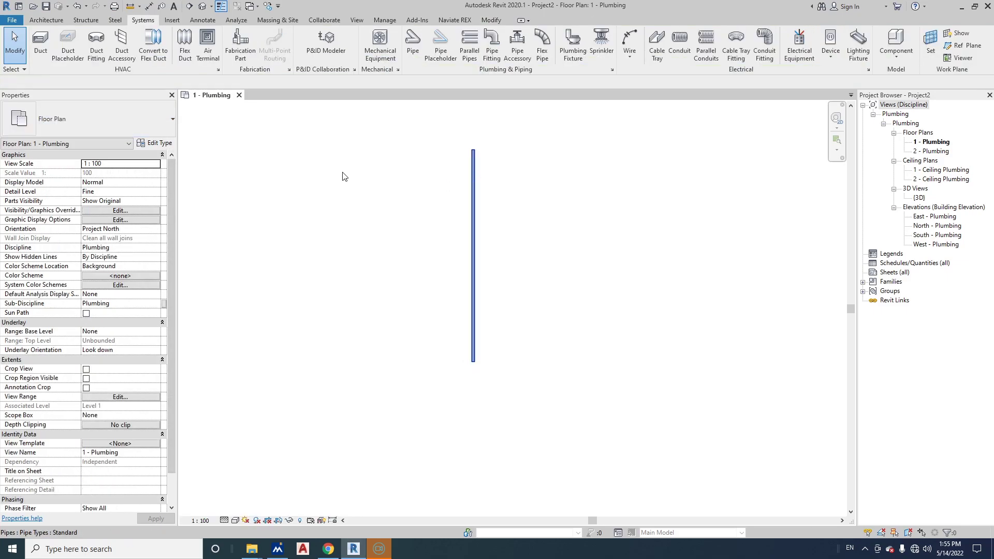
click(155, 143)
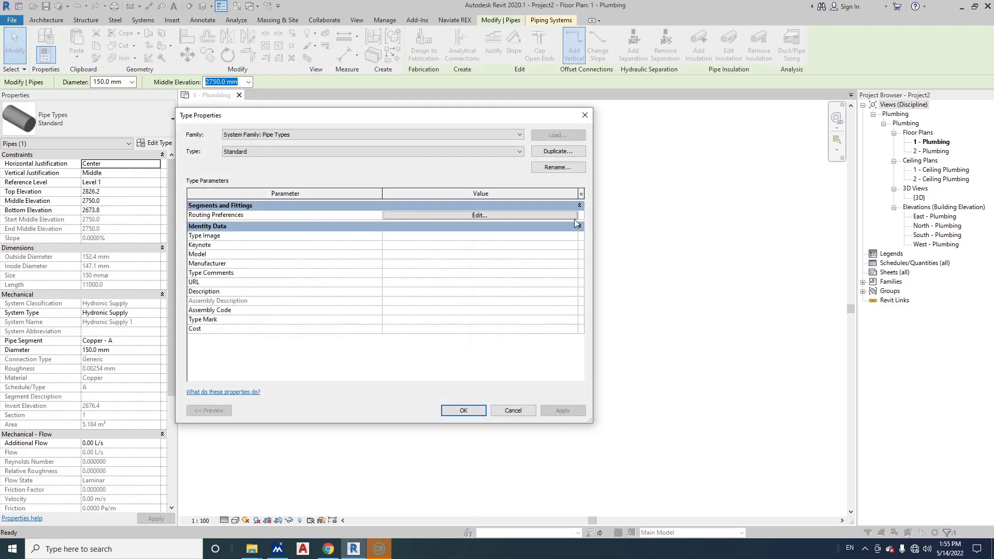
Duplicate the Standard pipe type under the name 'Fire Pipes'.
click(551, 152)
text(F)
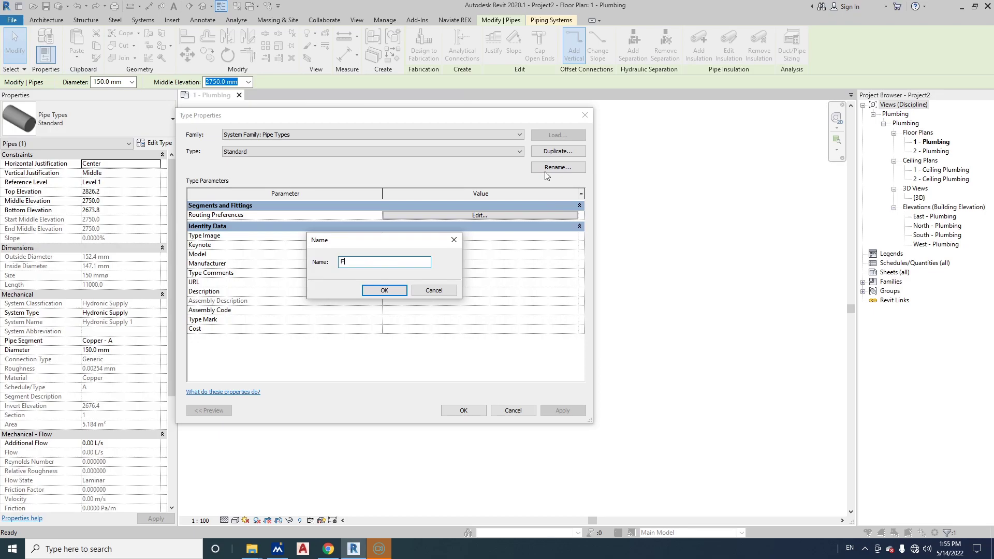
text(ire Pipes)
click(380, 293)
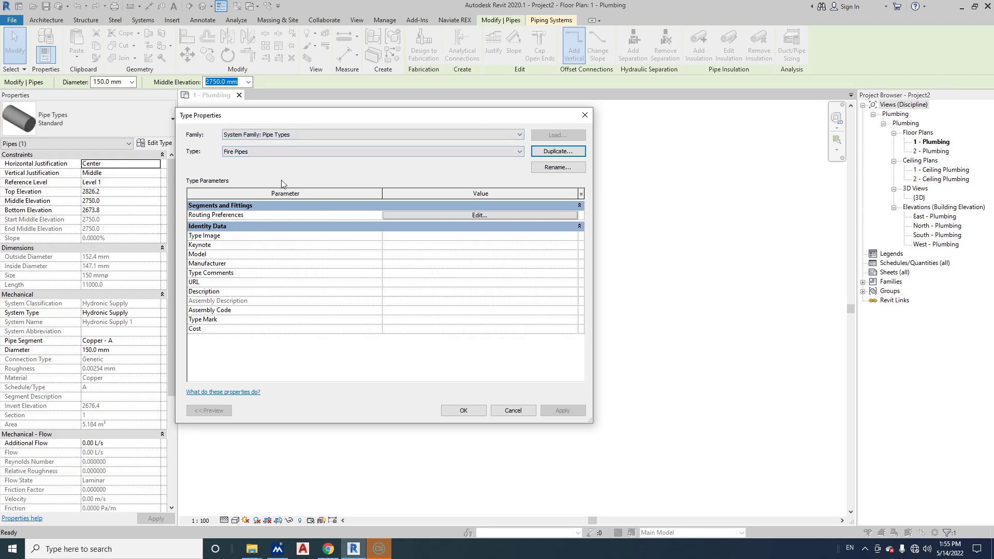
From Fire Pipes routing preferences, open Segments and Sizes and start a new segment from Copper - A.
click(421, 214)
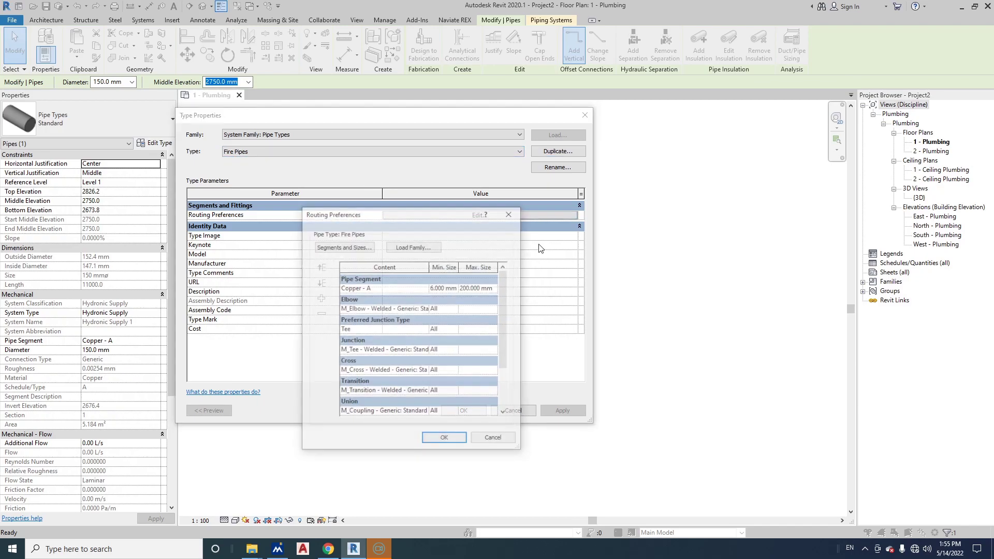
click(341, 253)
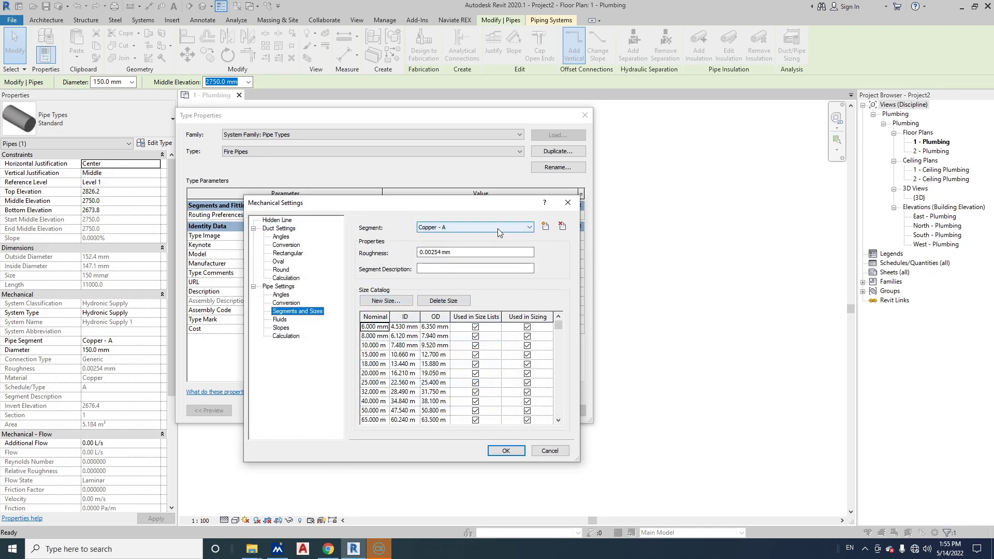
click(472, 228)
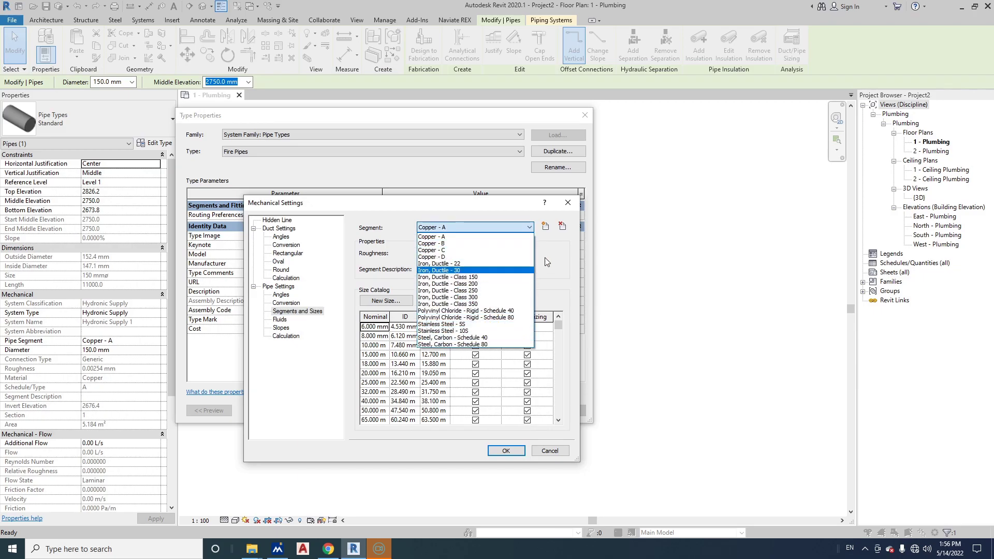
click(545, 226)
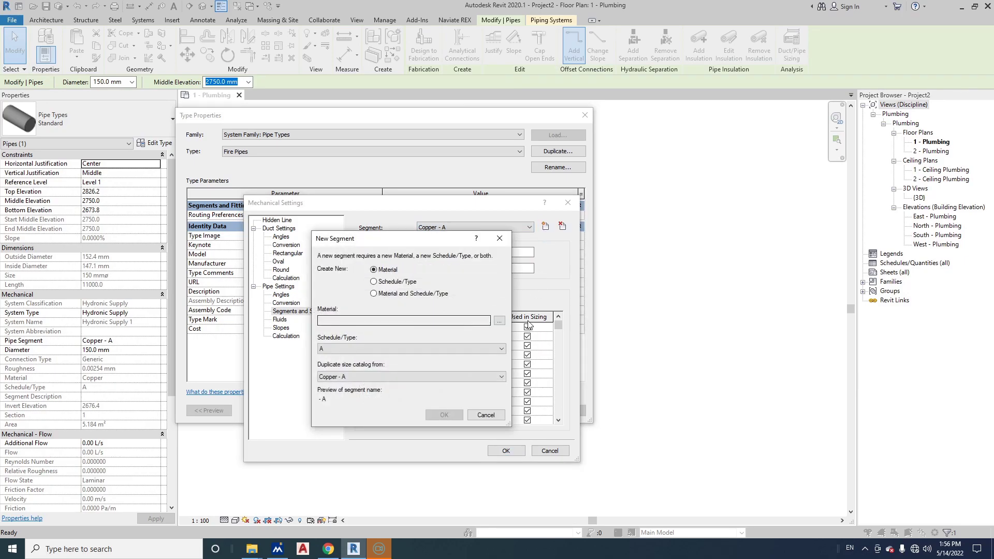
Duplicate the Steel, Carbon material as a new material named 'Fire Pipes'.
click(499, 321)
click(415, 257)
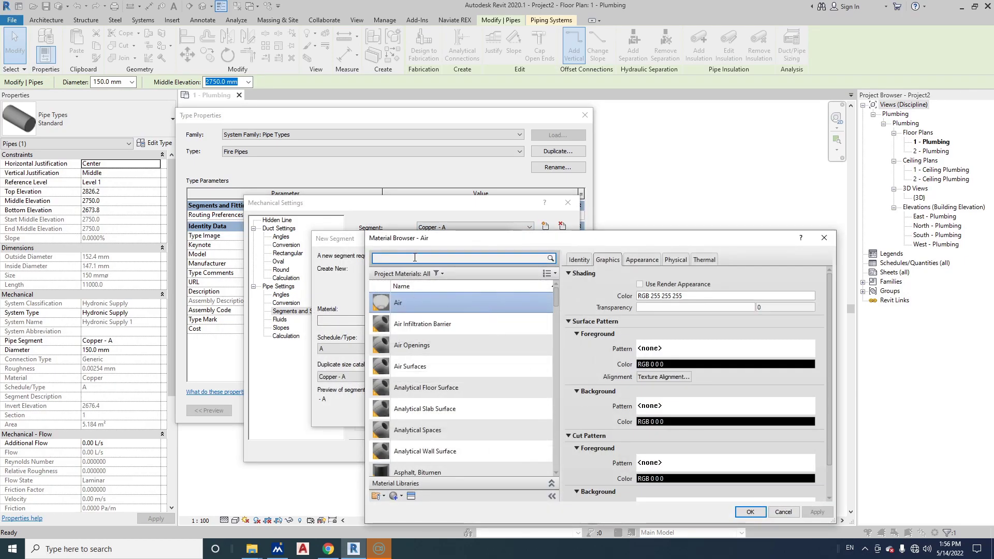
text(stee)
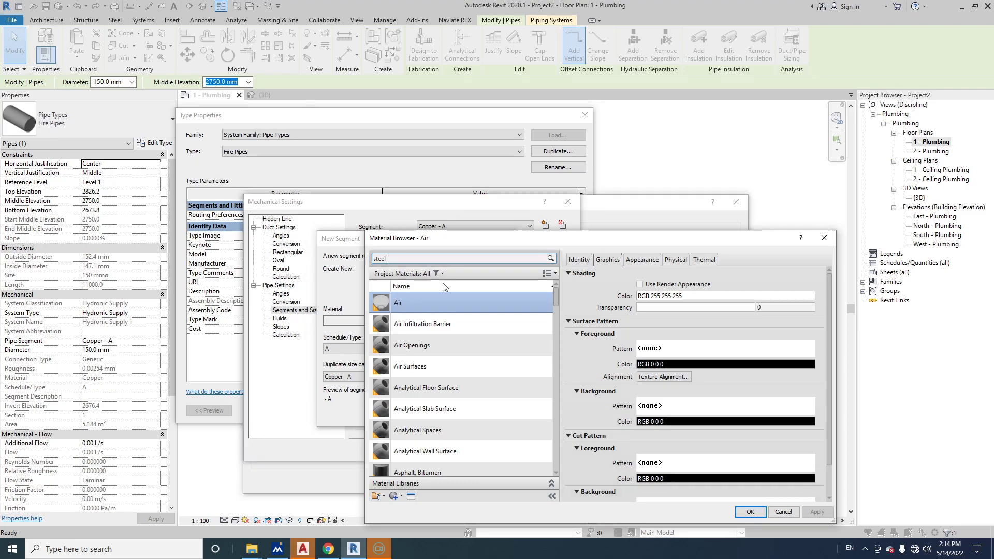
text(l)
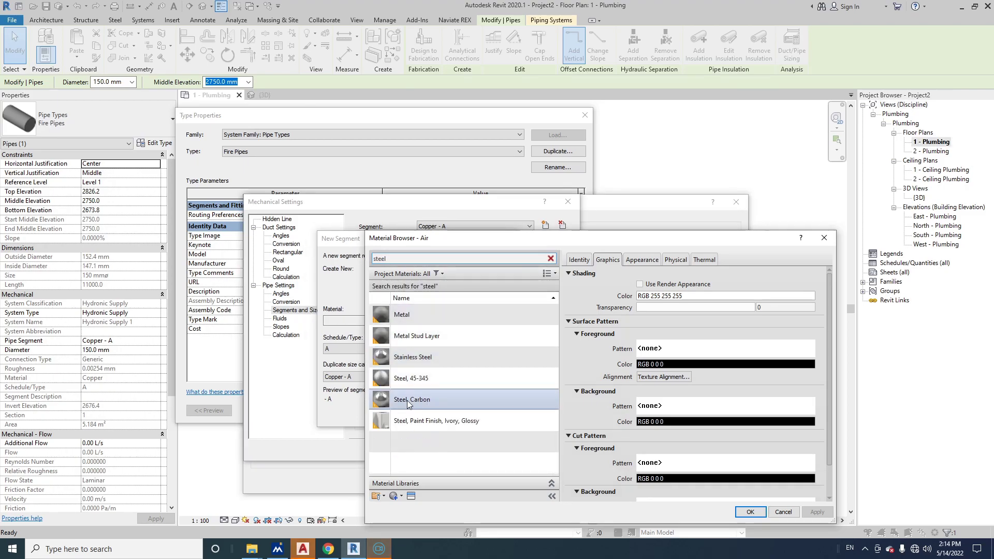
click(409, 403)
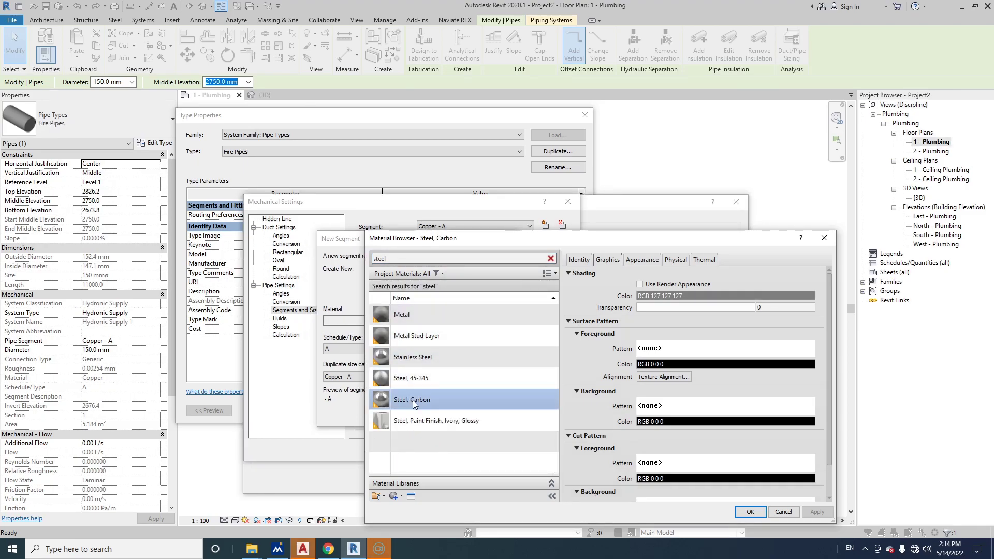
click(402, 495)
click(408, 518)
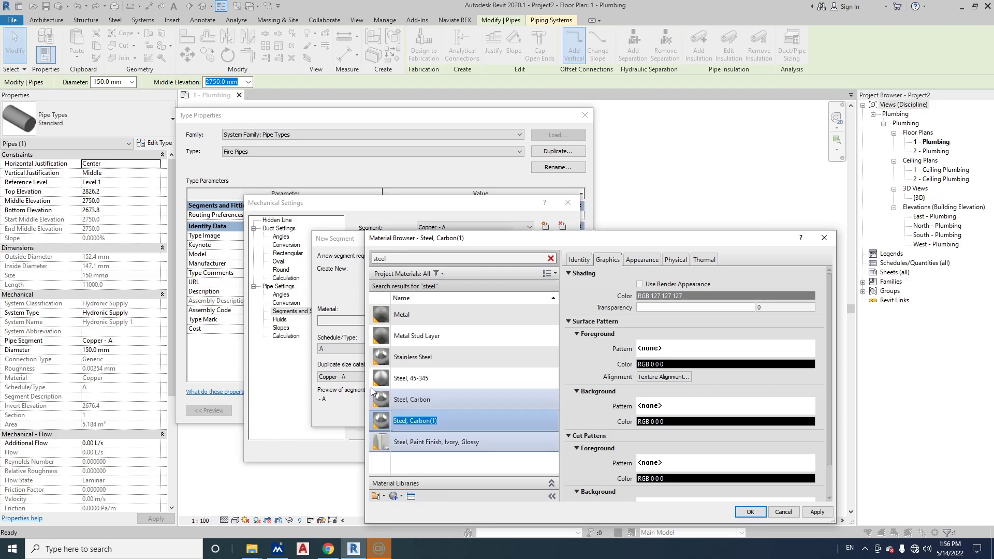
text(Fire)
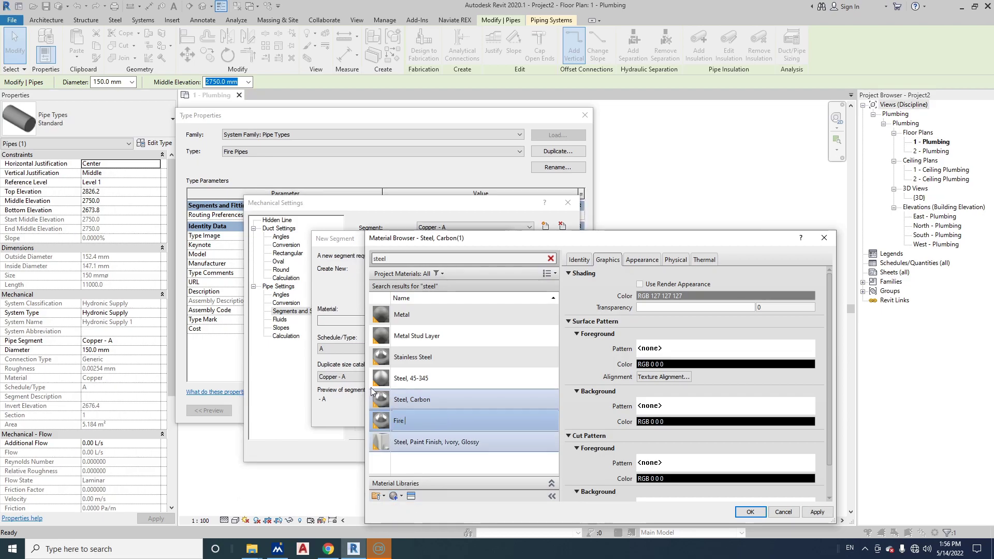
text( Pipes)
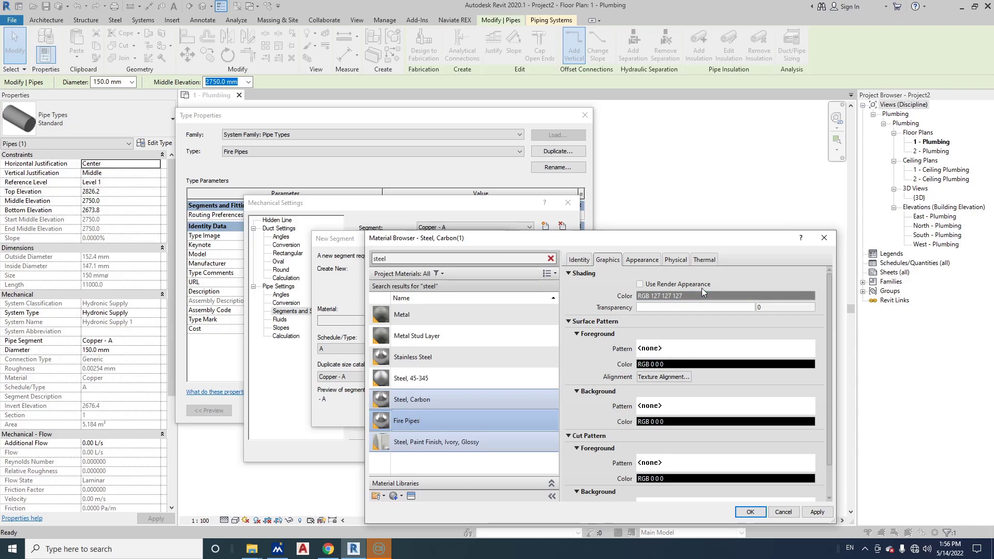
click(702, 287)
Make the Fire Pipes material's shading and surface pattern colours red and assign it to the segment.
click(705, 295)
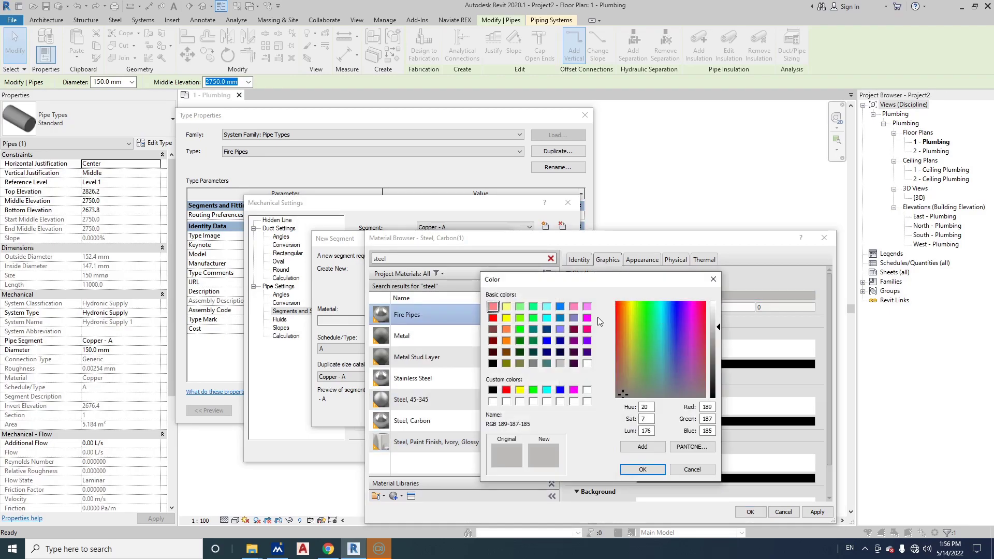
click(492, 318)
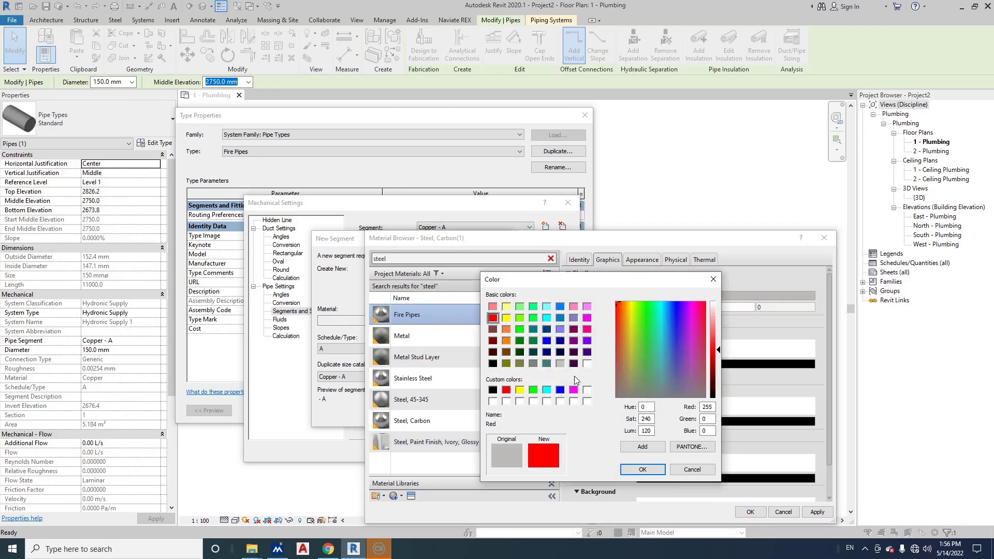
click(642, 469)
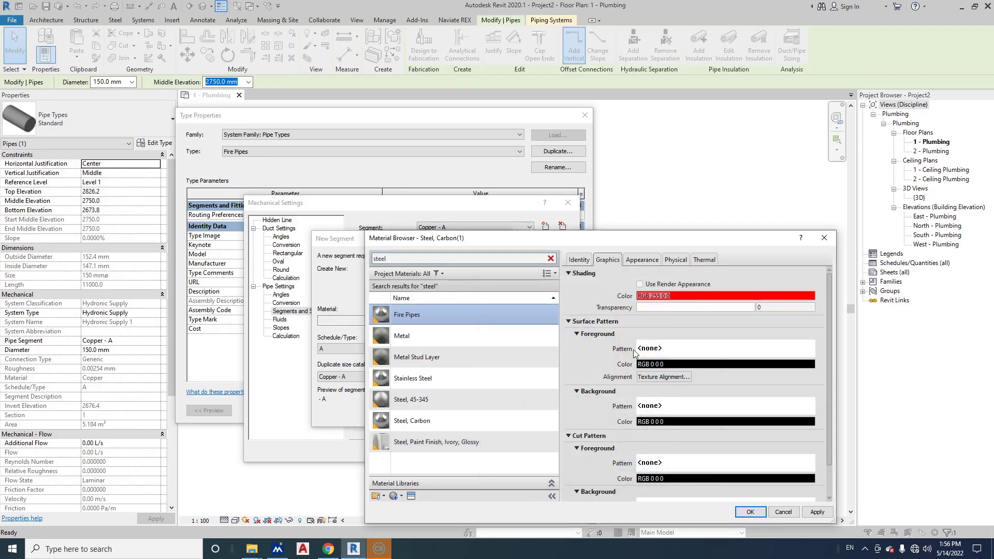
click(667, 364)
click(493, 318)
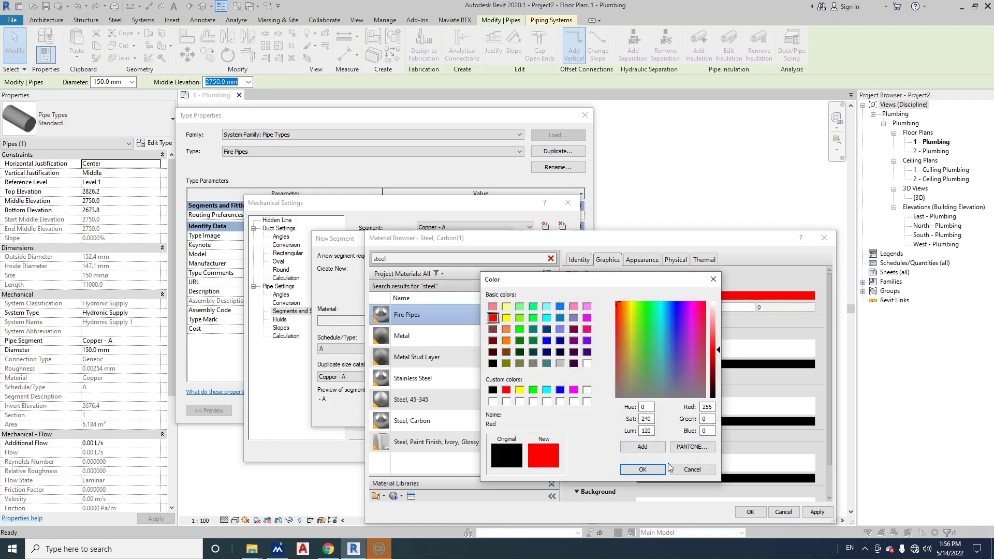
click(658, 469)
click(663, 421)
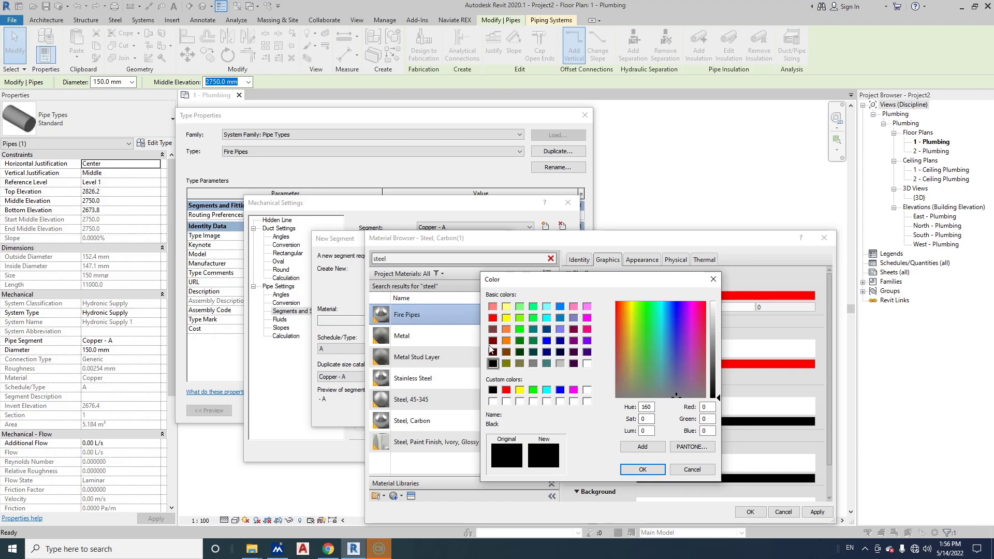
click(492, 317)
click(642, 469)
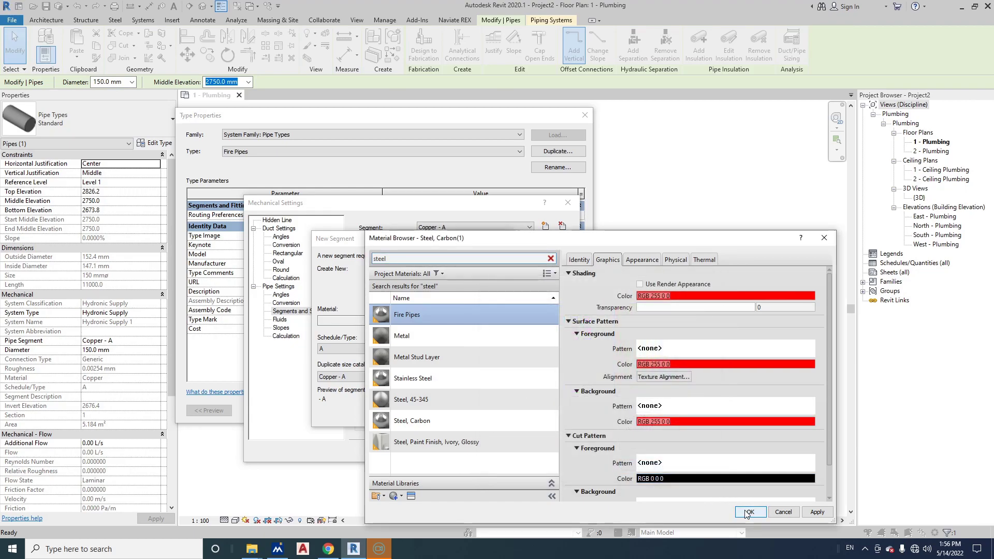
click(748, 512)
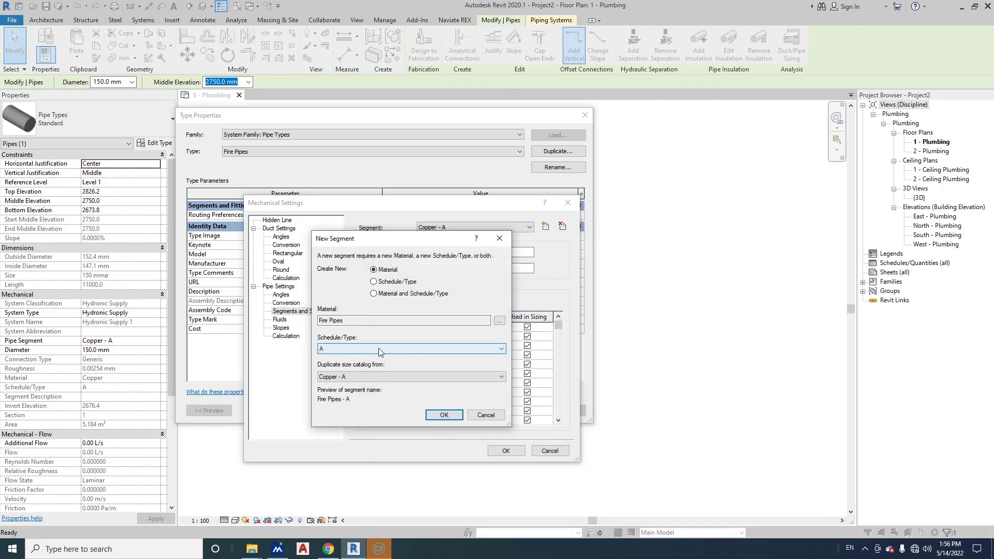
Create the Fire Pipes - Schedule 40 segment with sizes copied from Steel, Carbon - Schedule 40.
click(349, 349)
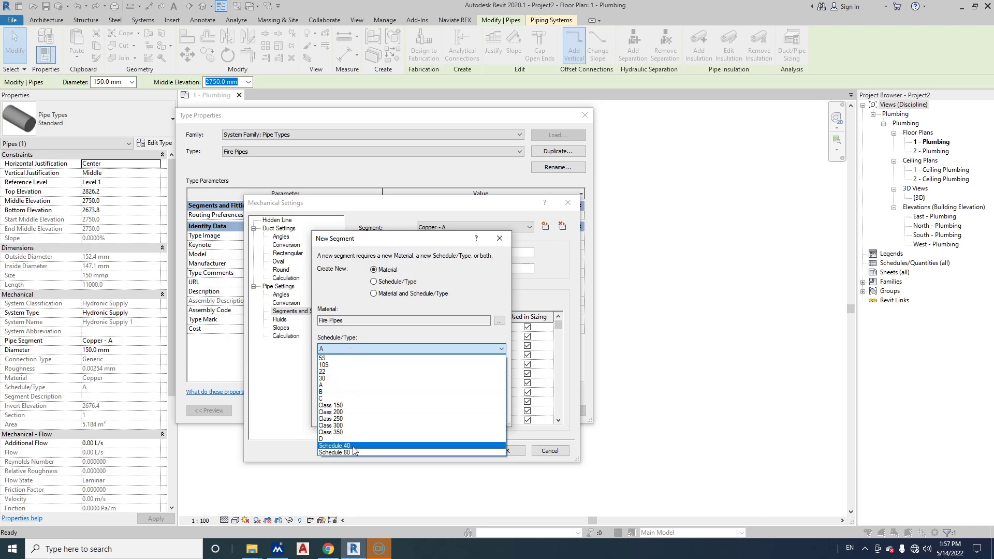
click(353, 447)
click(346, 376)
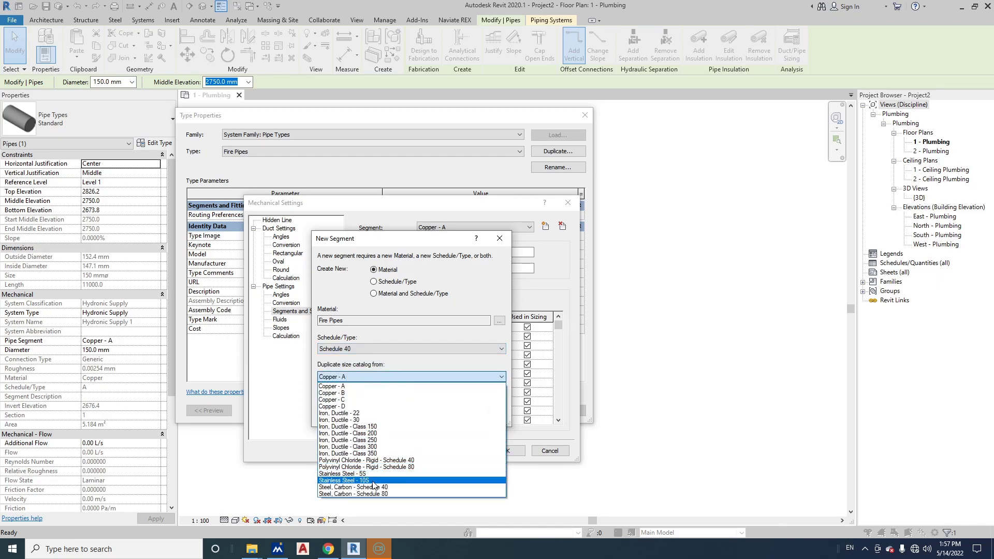
click(373, 488)
click(443, 415)
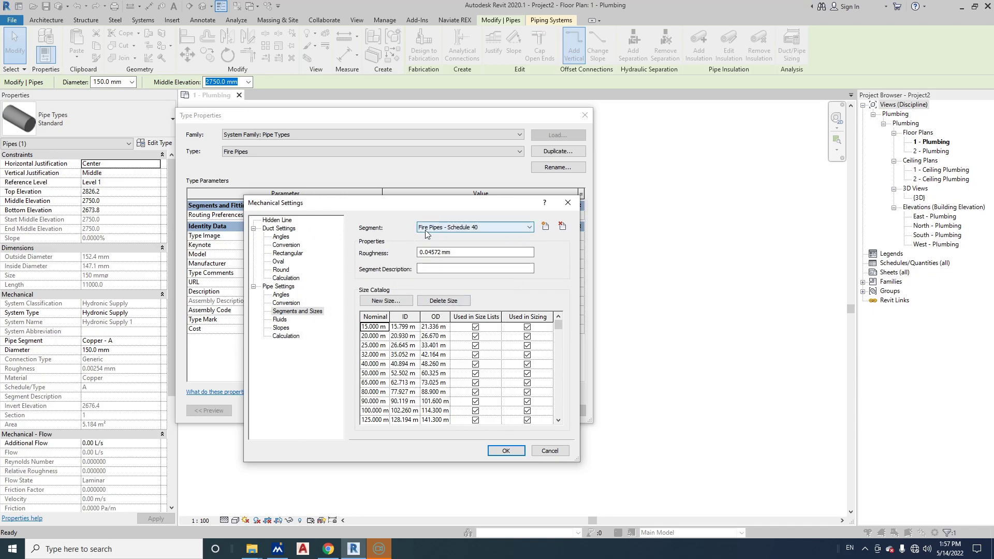
click(506, 451)
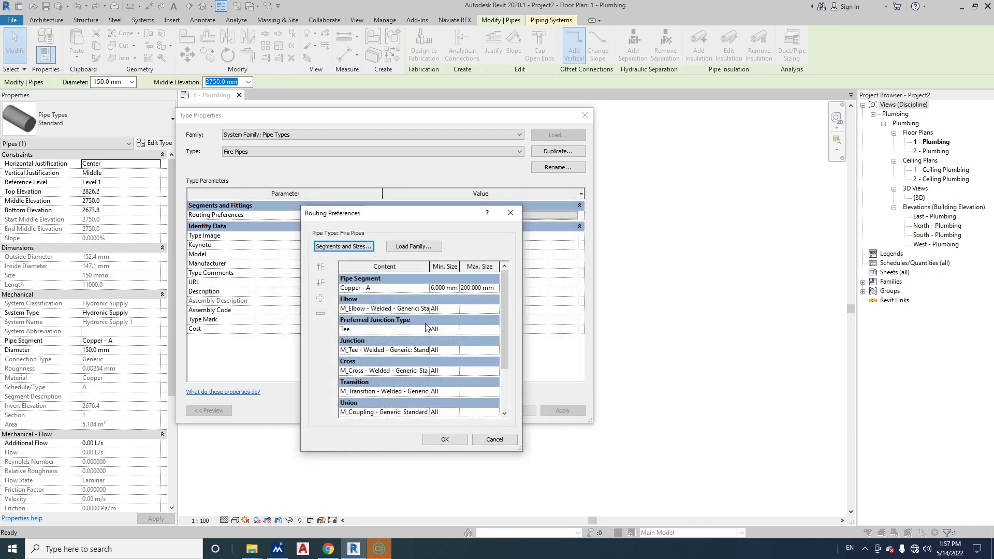
Route Fire Pipes with the Fire Pipes - Schedule 40 segment up to a 400 mm maximum size.
click(425, 288)
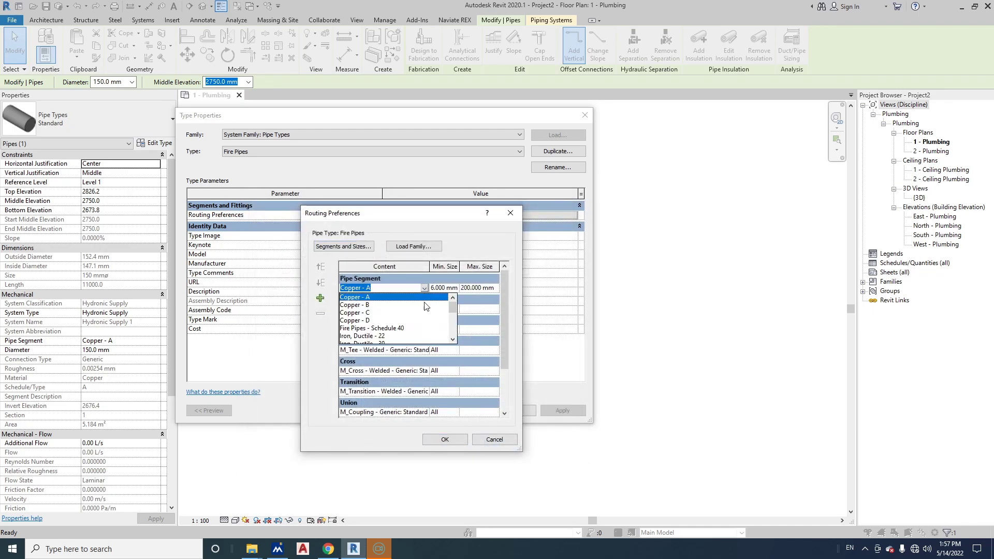
click(370, 329)
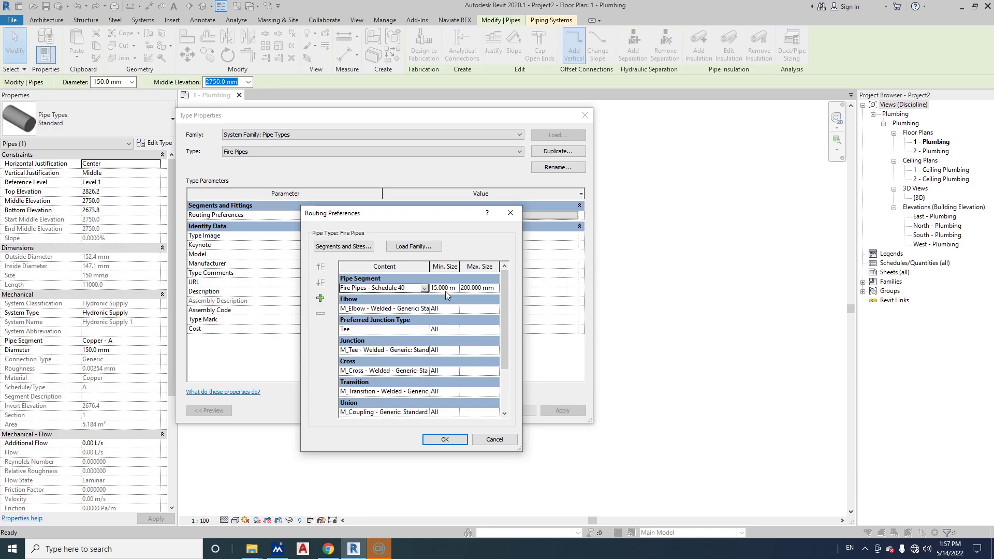
click(495, 290)
scroll(486, 327, down, 2)
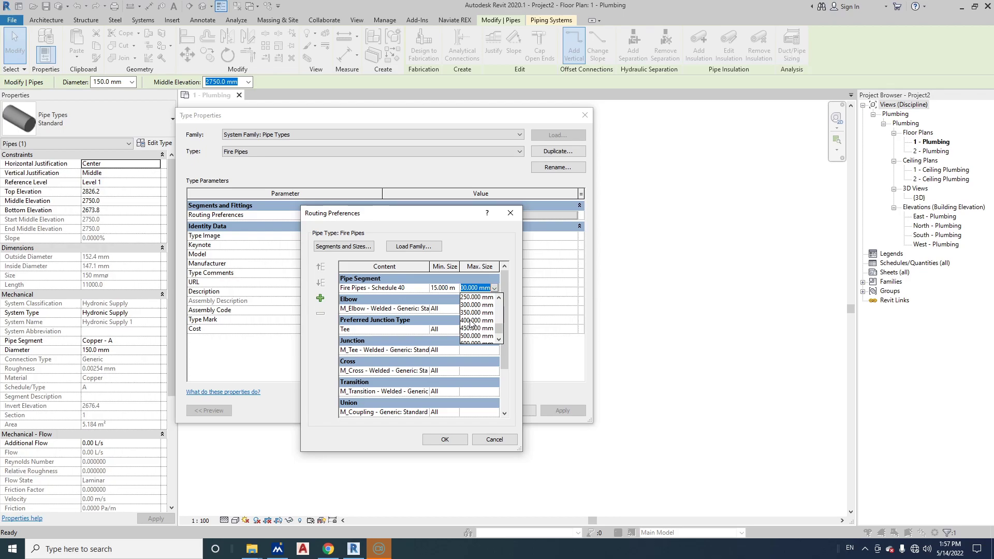
click(471, 321)
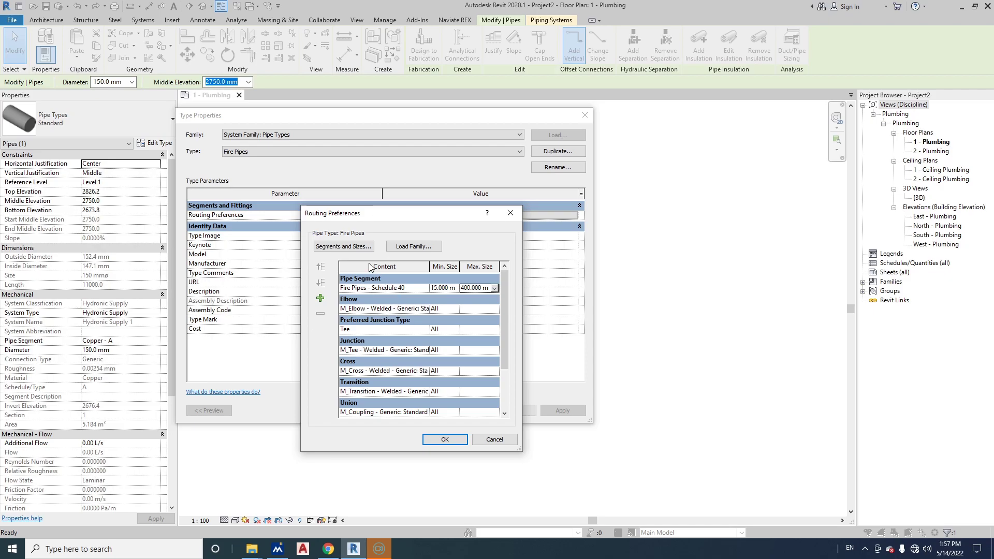
click(445, 439)
Apply the type property changes, deselect the pipe, and switch the view to Shaded.
click(466, 415)
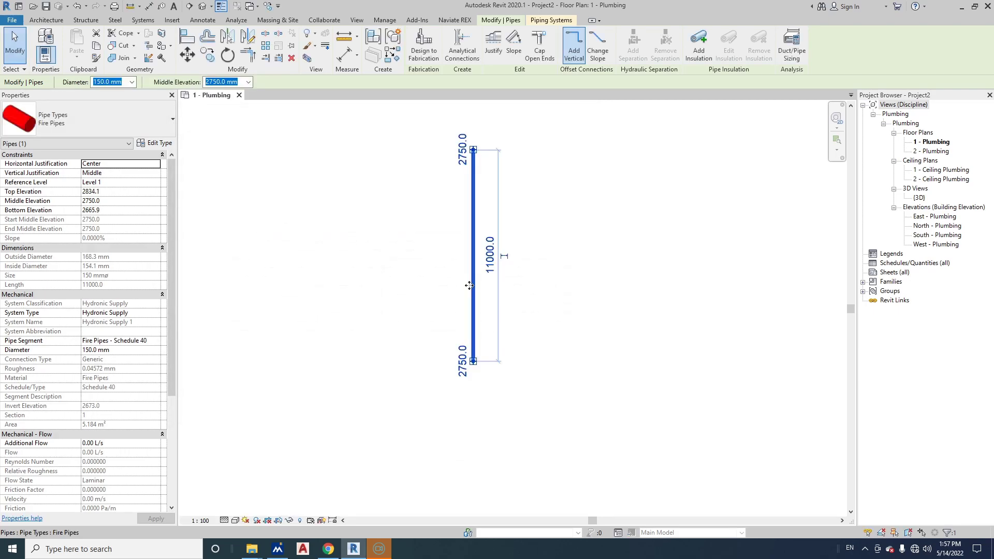
click(544, 328)
click(235, 520)
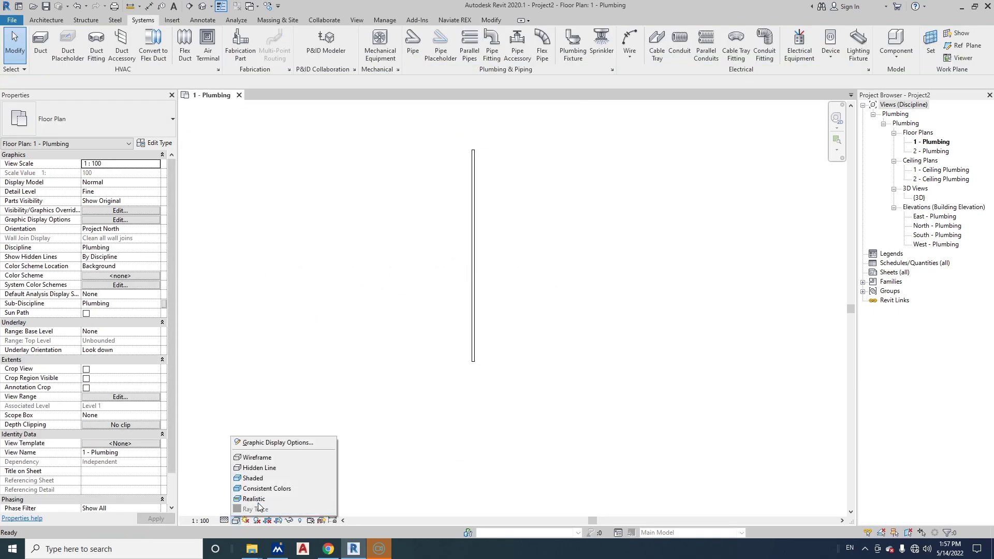
click(253, 478)
Open the default 3D view and set its Detail Level to Fine.
click(267, 6)
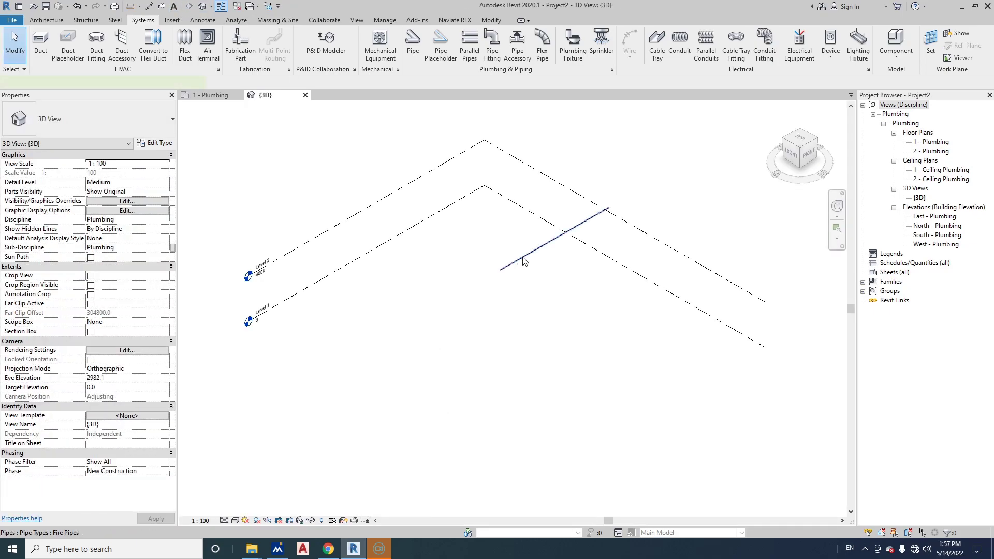
click(516, 264)
scroll(516, 264, up, 5)
click(226, 525)
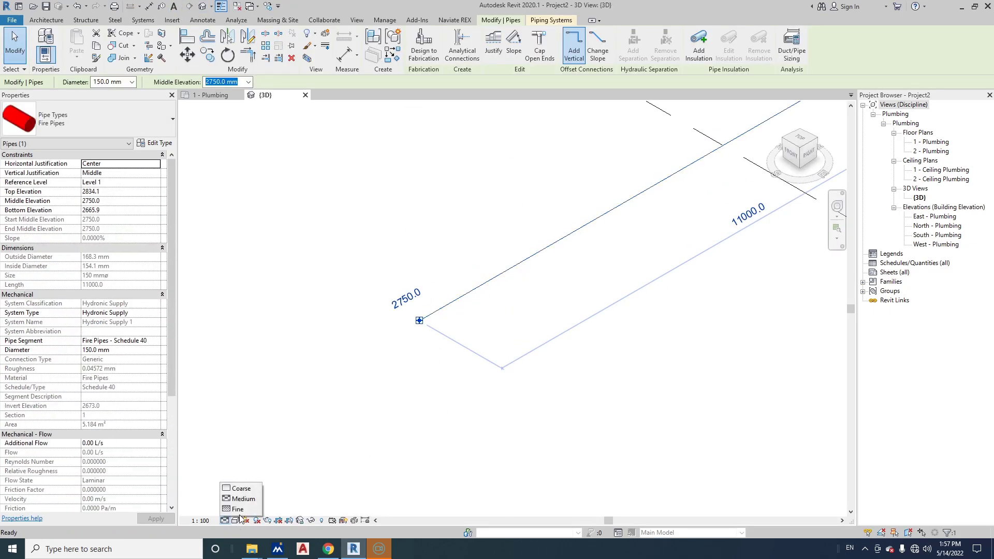
click(254, 468)
key(Escape)
Shade the 3D view and check the red pipe's Pipe Segment property.
click(226, 525)
click(253, 478)
scroll(477, 373, down, 2)
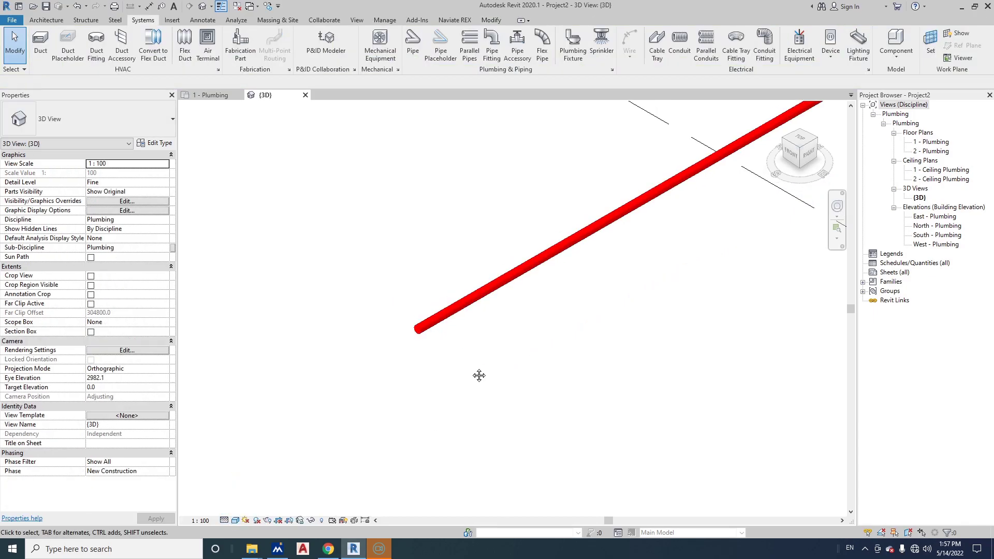
click(453, 365)
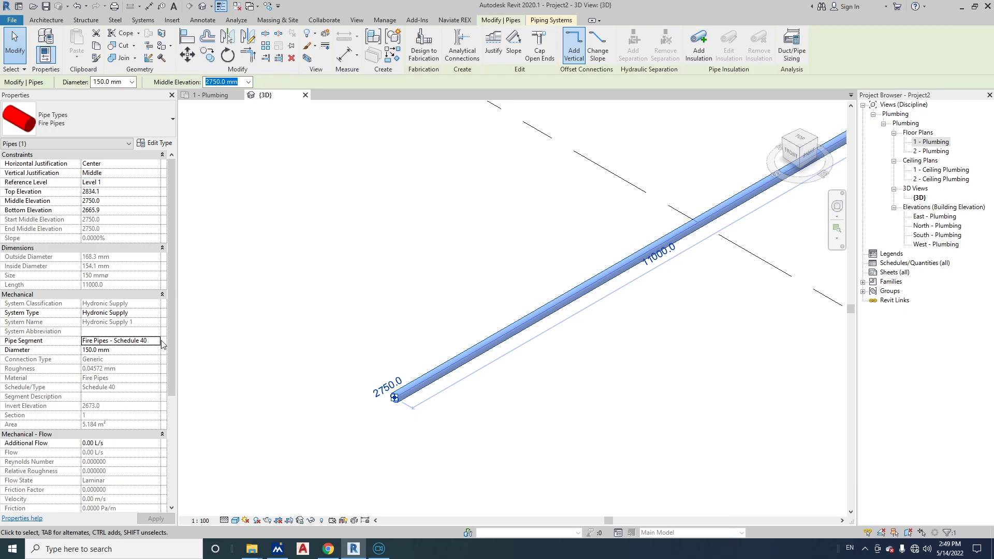
click(157, 345)
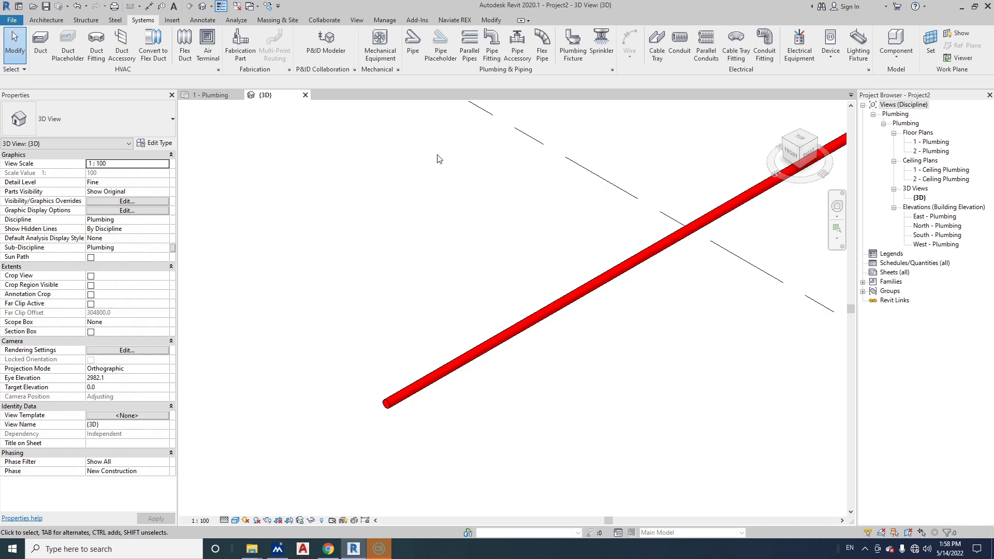
Load all eight .rfa fitting families from Desktop > Fire Pipes Fittings into the project.
click(172, 20)
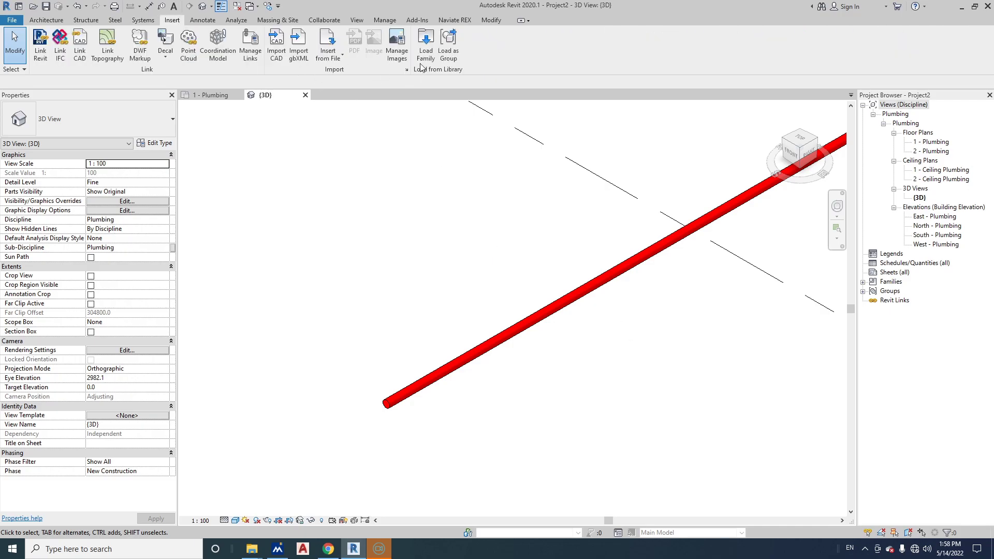
click(426, 44)
click(359, 386)
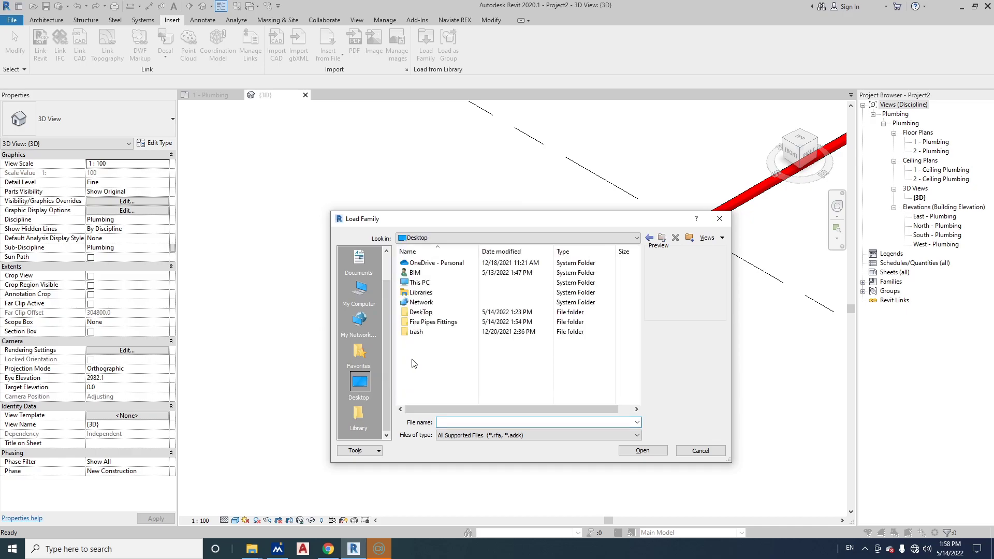
double_click(437, 322)
click(444, 331)
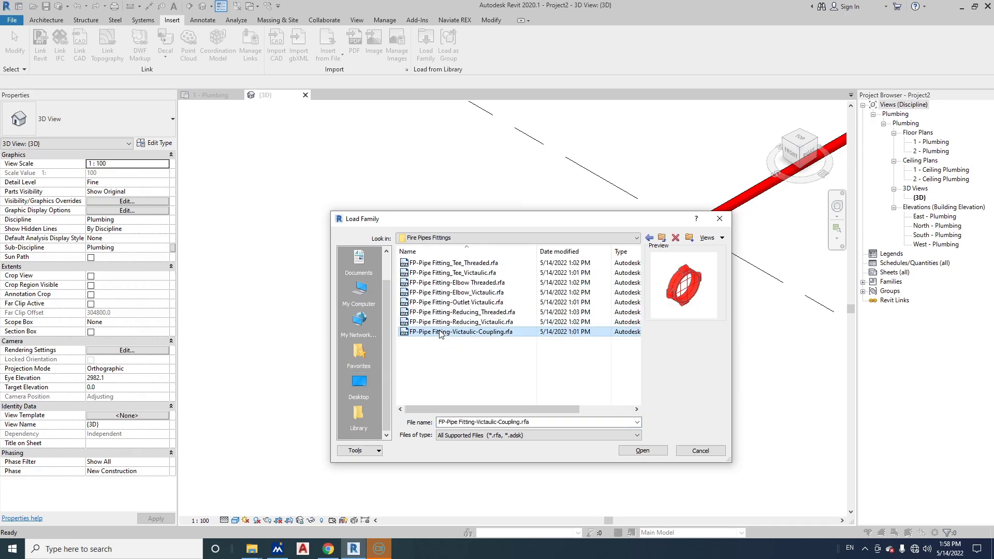
click(449, 263)
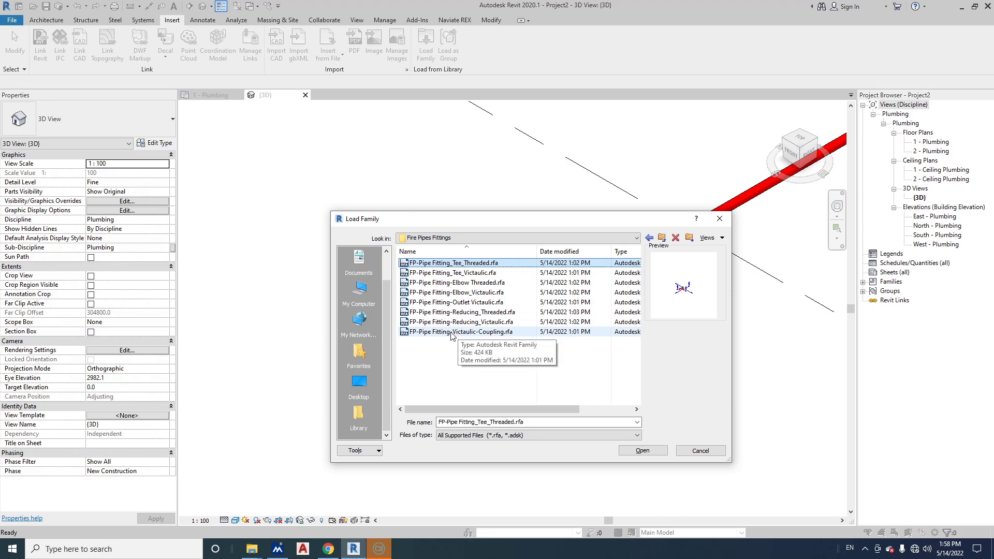
shift+click(452, 331)
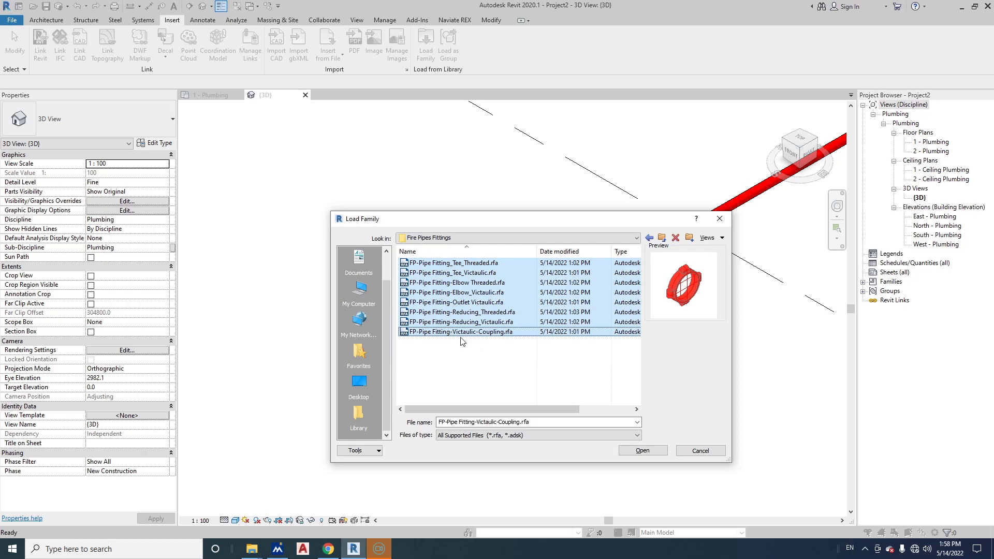
click(639, 449)
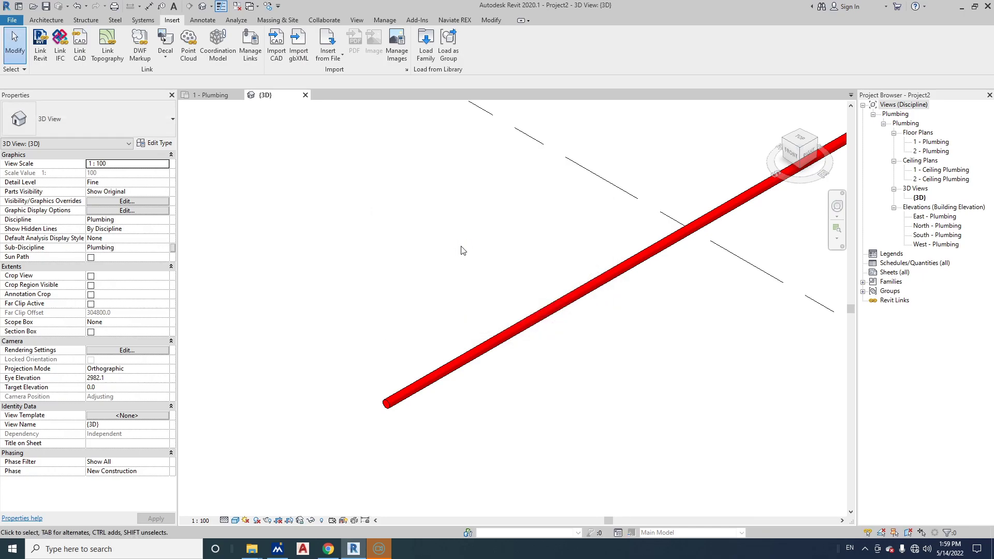
In Fire Pipes routing preferences, set the Elbow to Elbow Threaded for 15–50 mm.
double_click(487, 331)
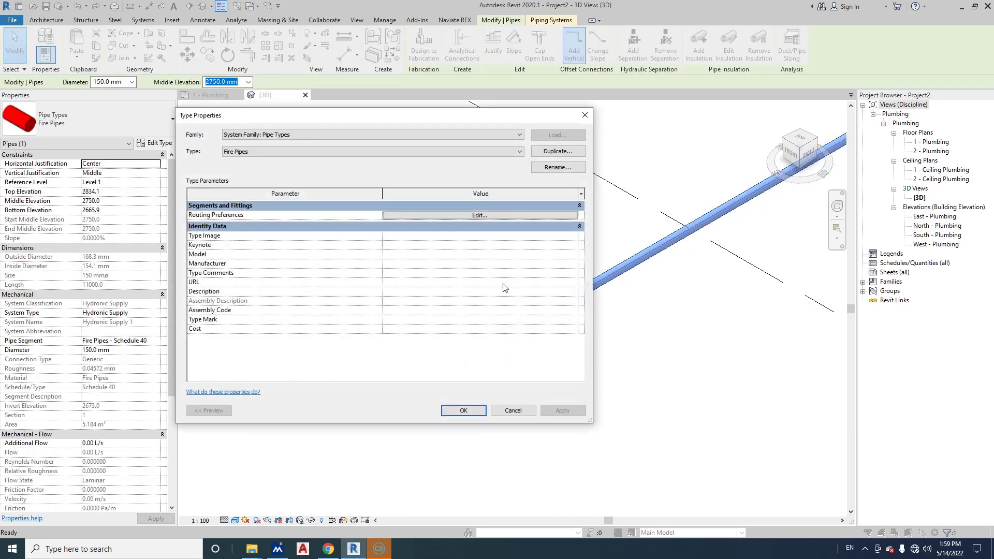
click(403, 215)
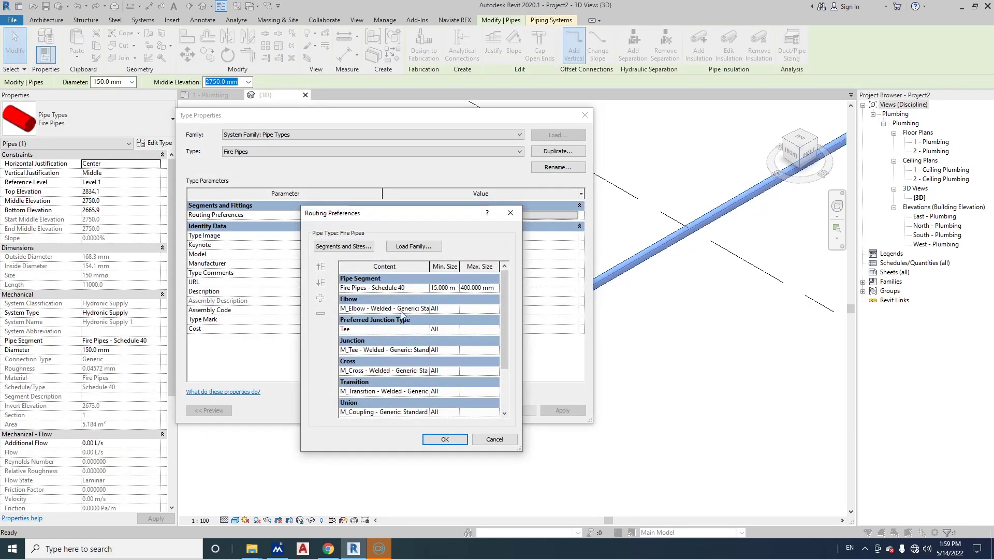
drag(519, 449, 804, 502)
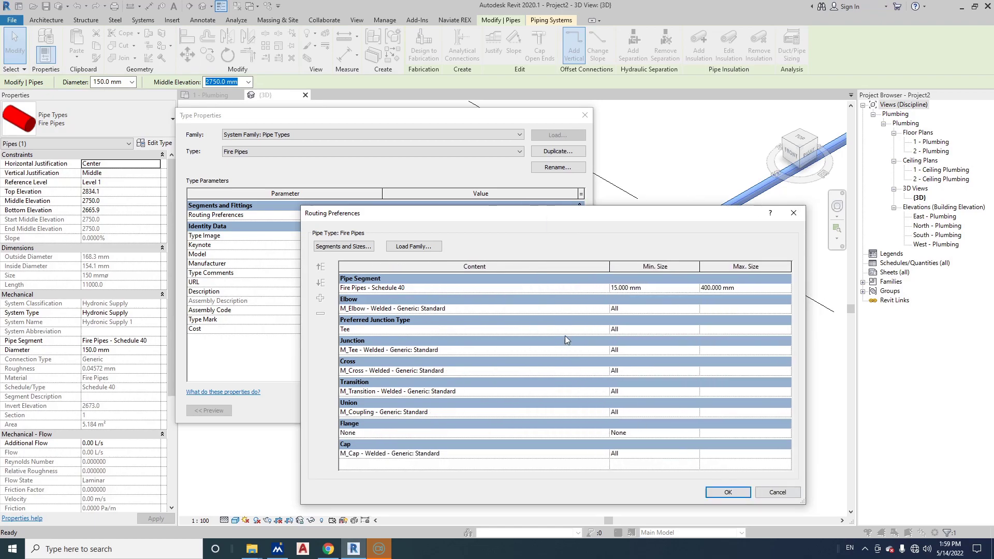
click(603, 309)
click(604, 308)
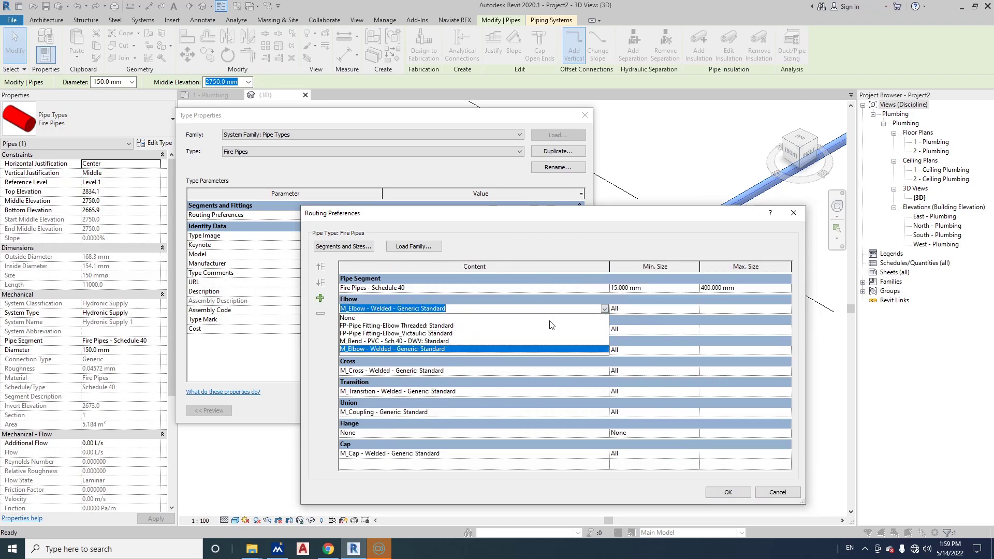
click(409, 325)
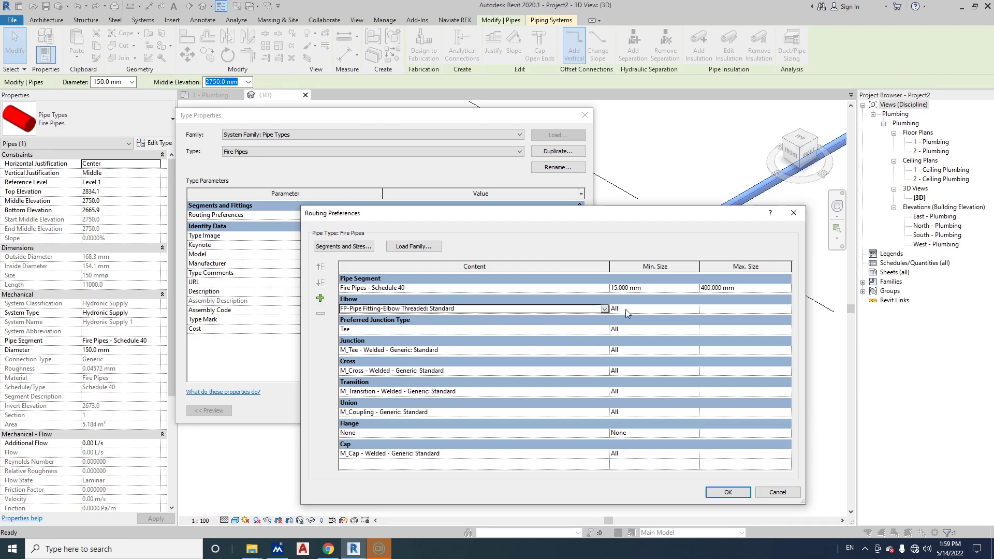
click(692, 309)
click(673, 321)
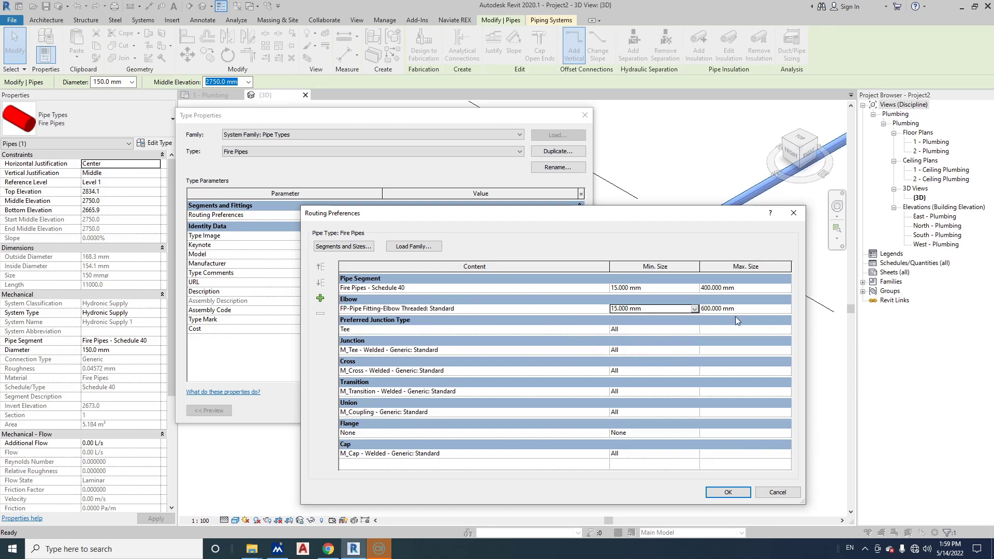
click(774, 309)
click(786, 309)
scroll(740, 343, up, 4)
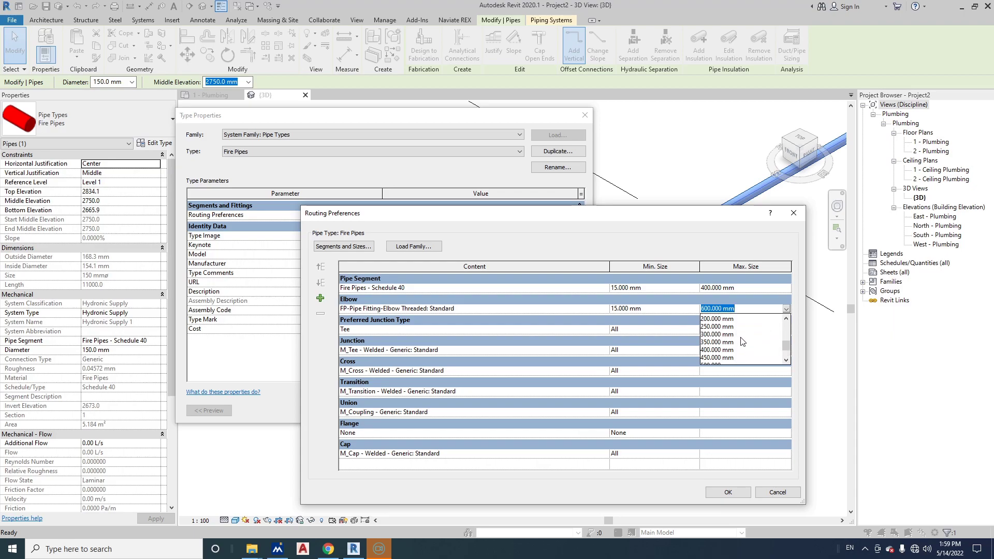
scroll(740, 342, down, 1)
click(716, 333)
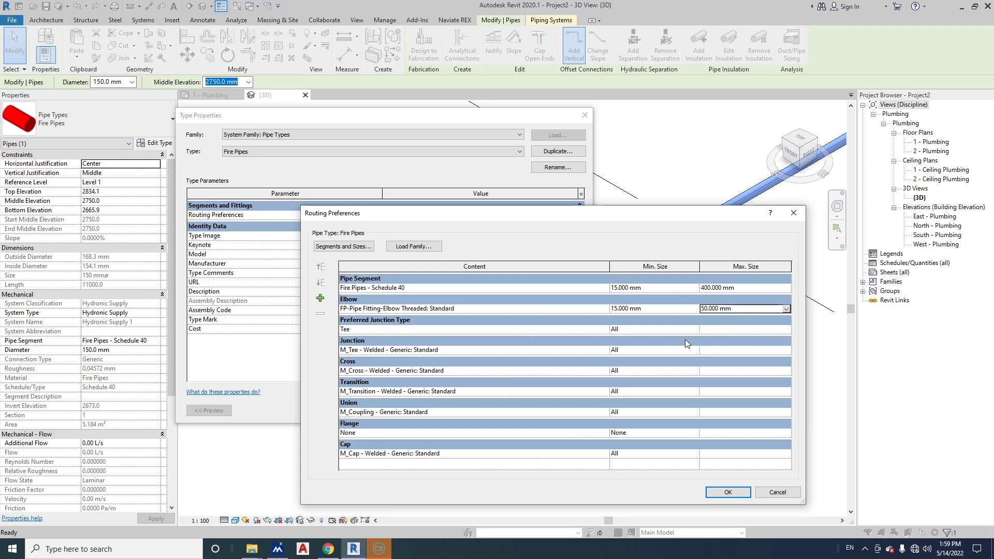
Add an Elbow_Victaulic row for 65–400 mm and confirm the routing preferences.
click(321, 299)
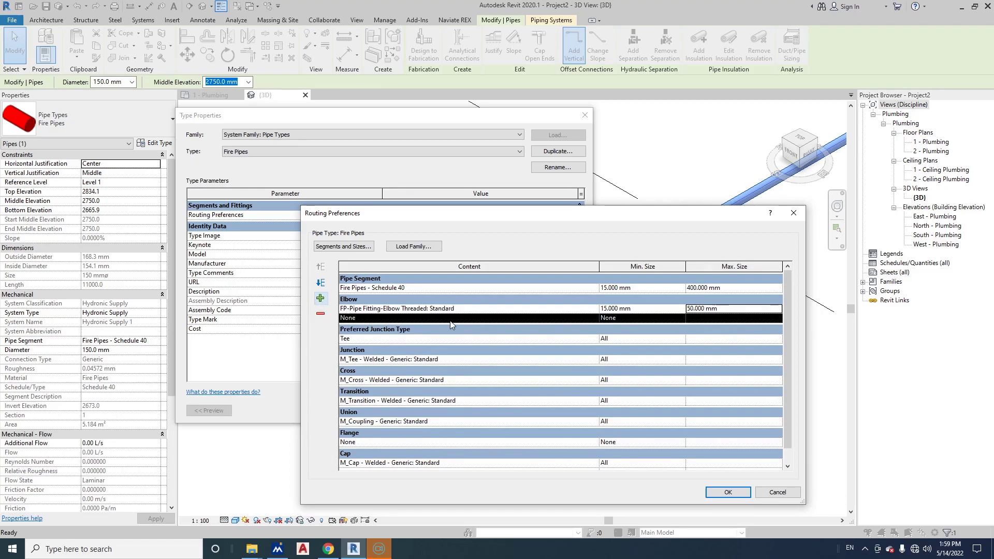
click(452, 321)
click(557, 318)
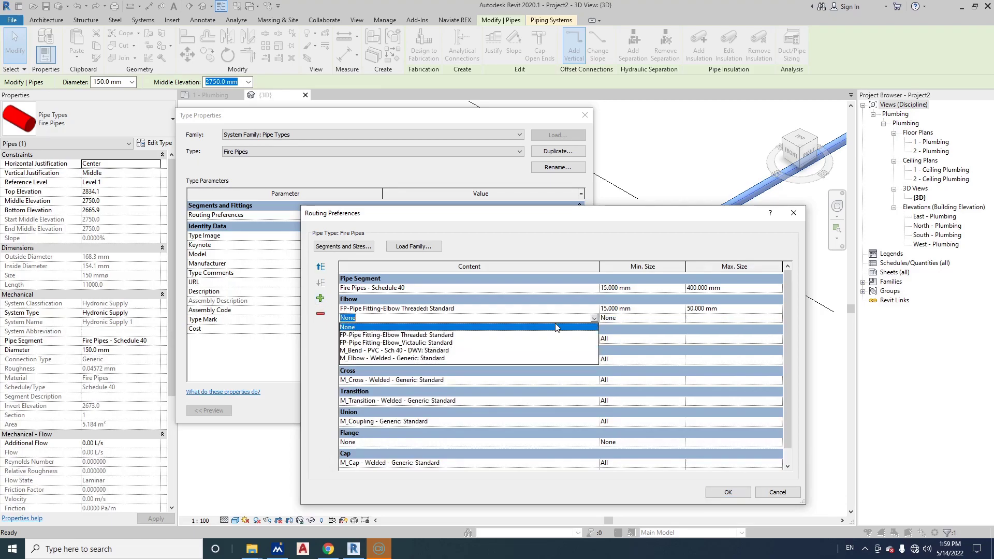
click(386, 342)
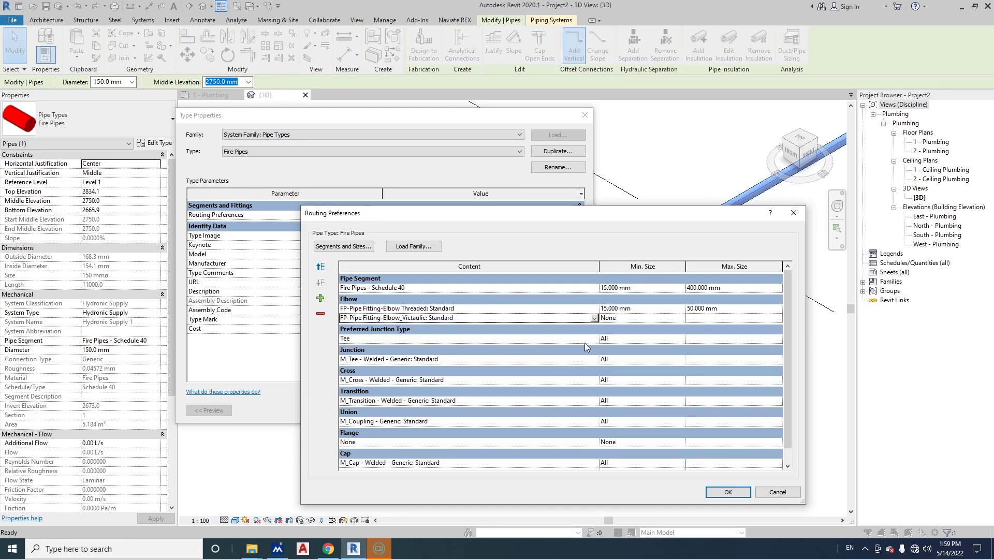
click(677, 320)
click(679, 319)
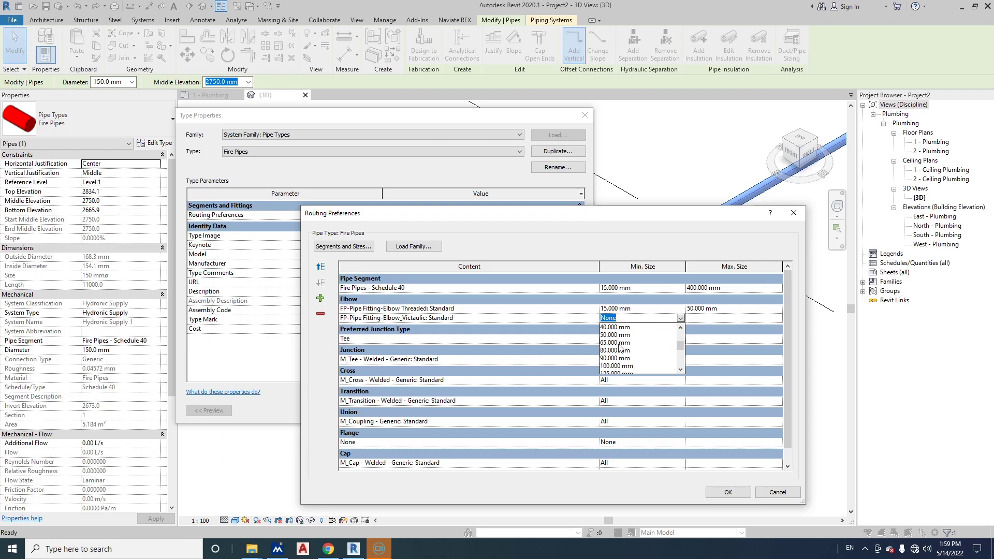
click(620, 342)
click(775, 321)
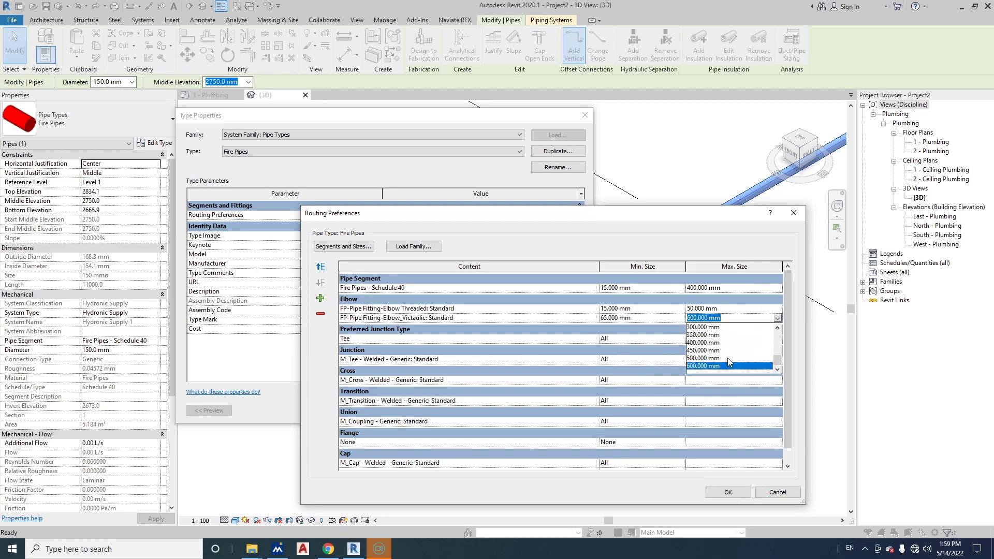
click(709, 342)
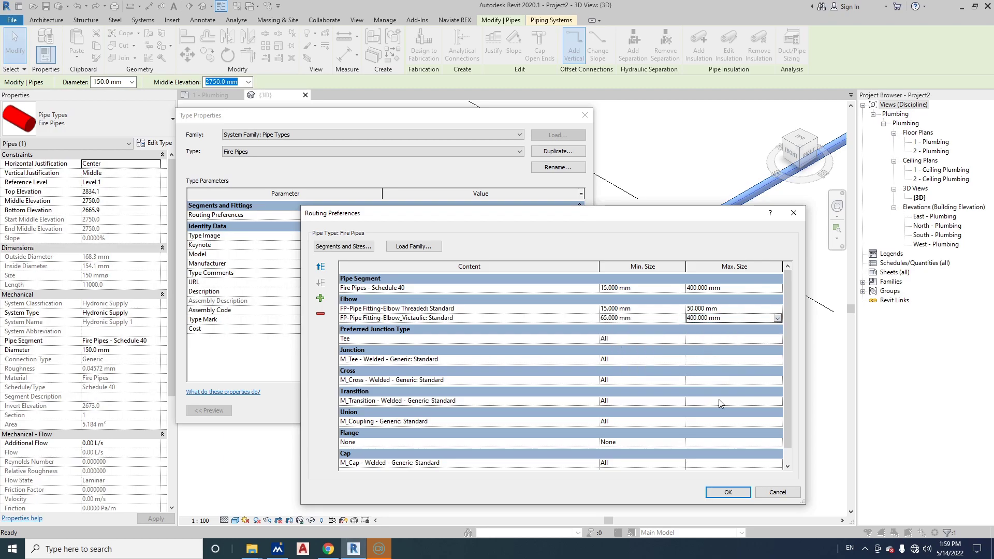
click(727, 492)
Apply the type property changes and view the model from the top.
click(457, 410)
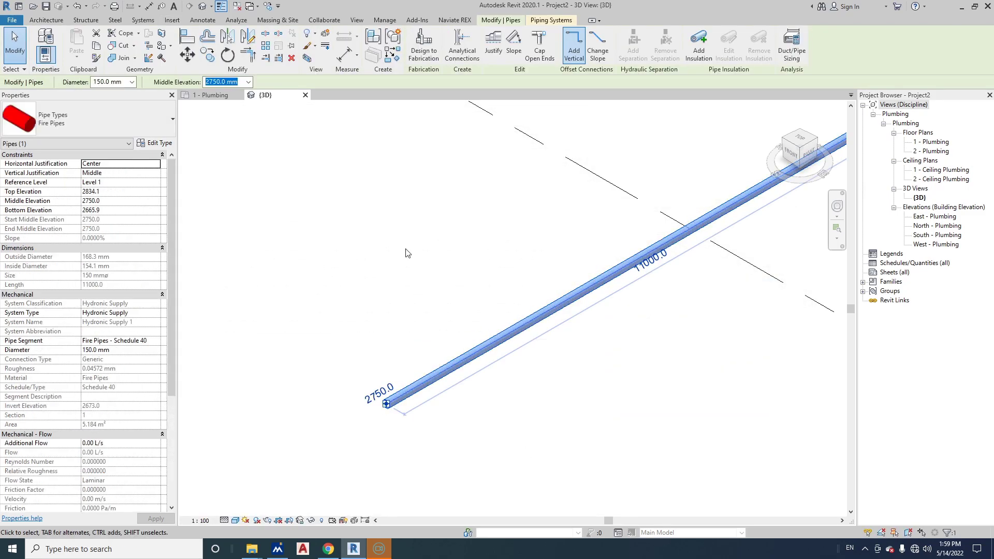
key(p)
key(i)
key(Escape)
click(800, 139)
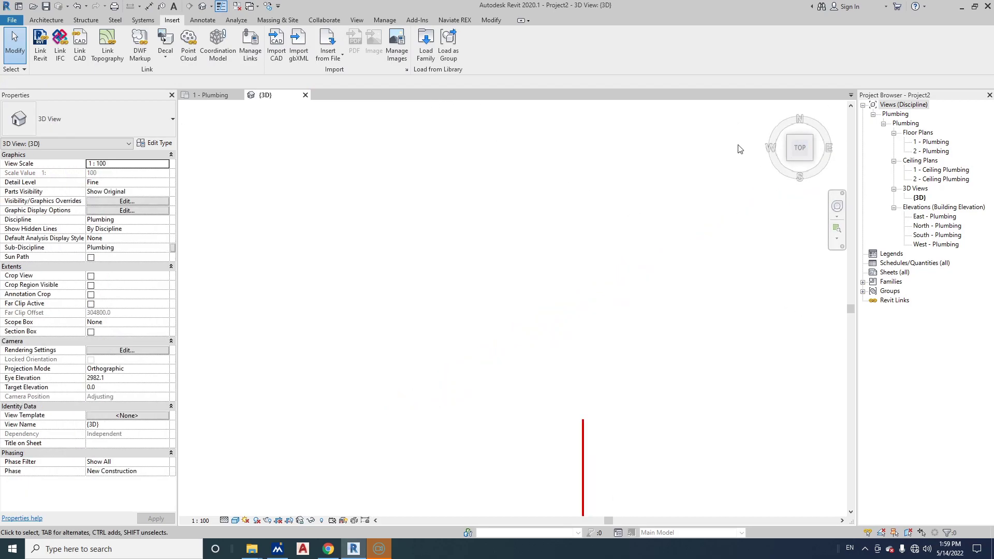
Start a new pipe using the Fire Pipes type at 40 mm diameter.
click(142, 20)
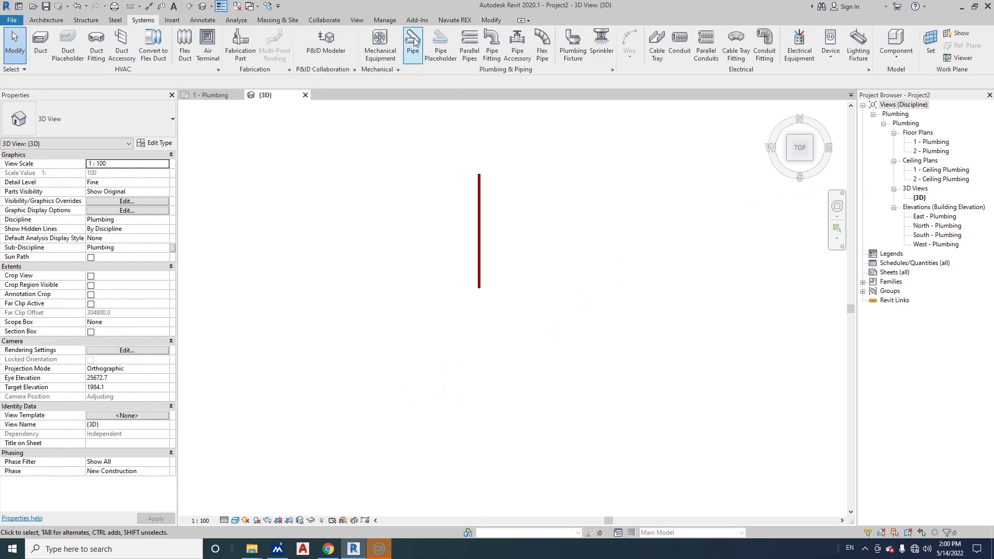
click(412, 51)
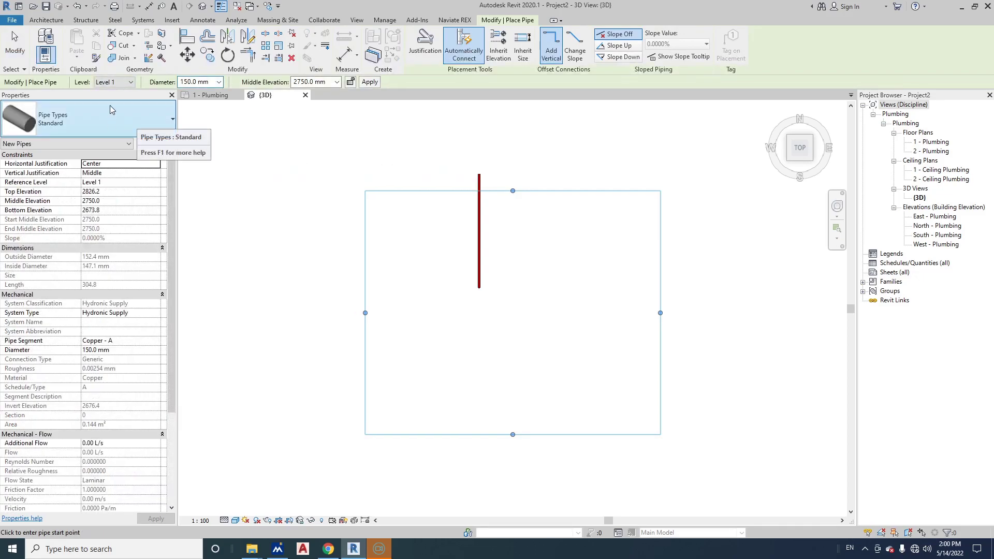
click(86, 121)
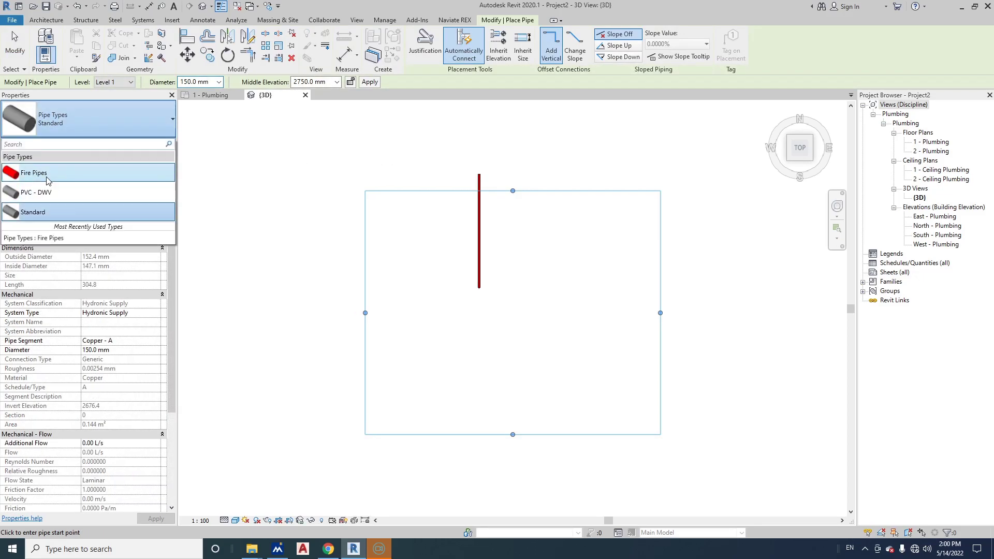
click(41, 173)
click(218, 82)
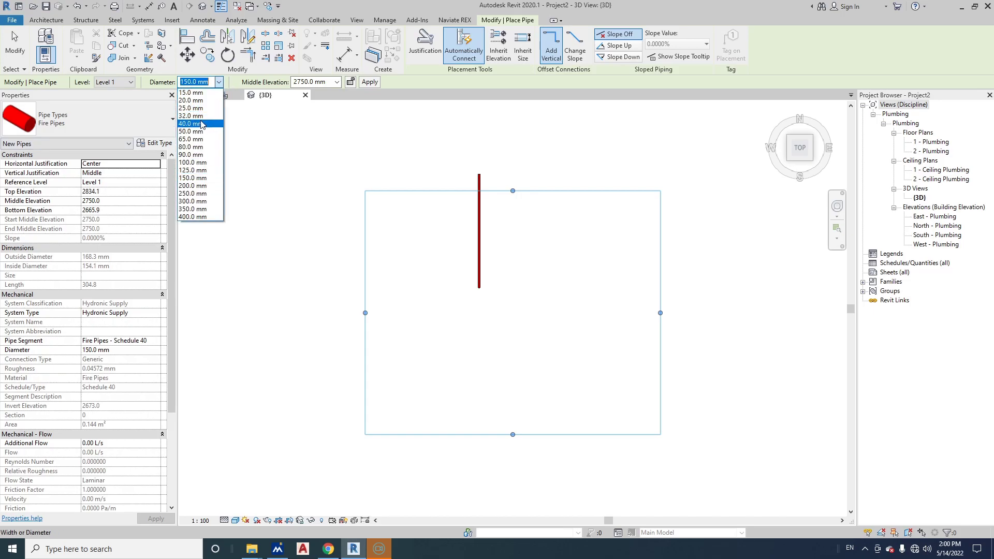
click(198, 124)
Draw two 40 mm pipe legs at 90° and check the threaded elbow joining them.
scroll(542, 222, up, 2)
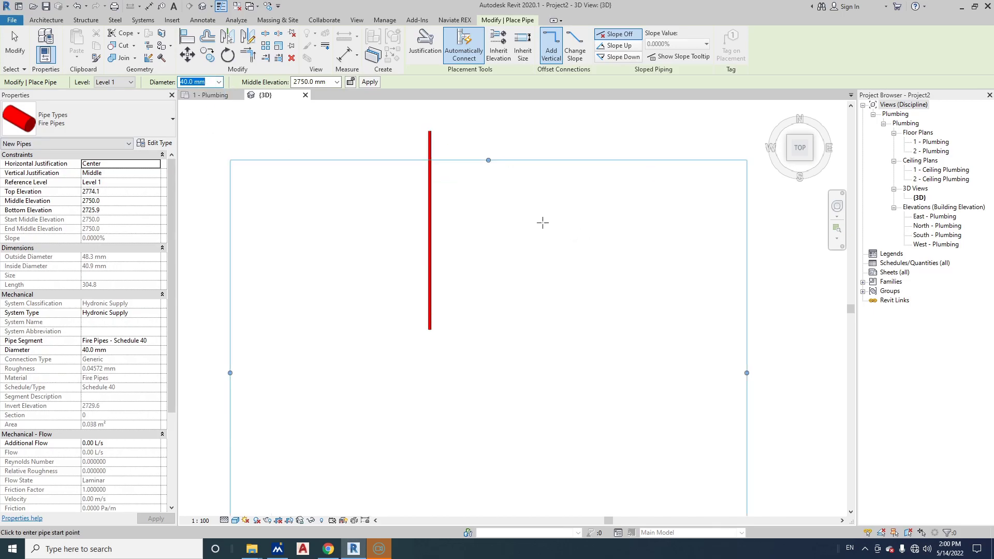
click(535, 198)
click(535, 286)
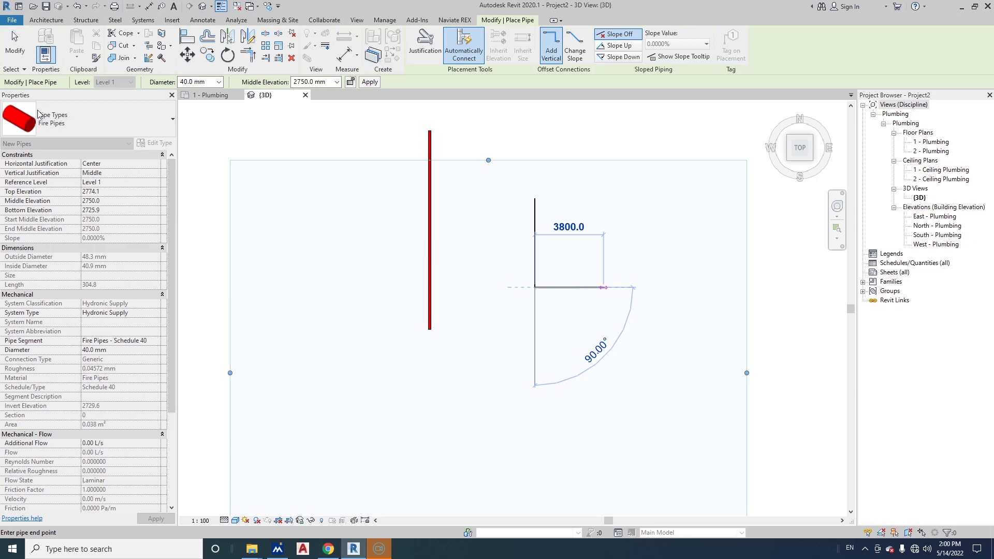
click(603, 287)
key(Escape)
key(Escape)
scroll(554, 298, up, 5)
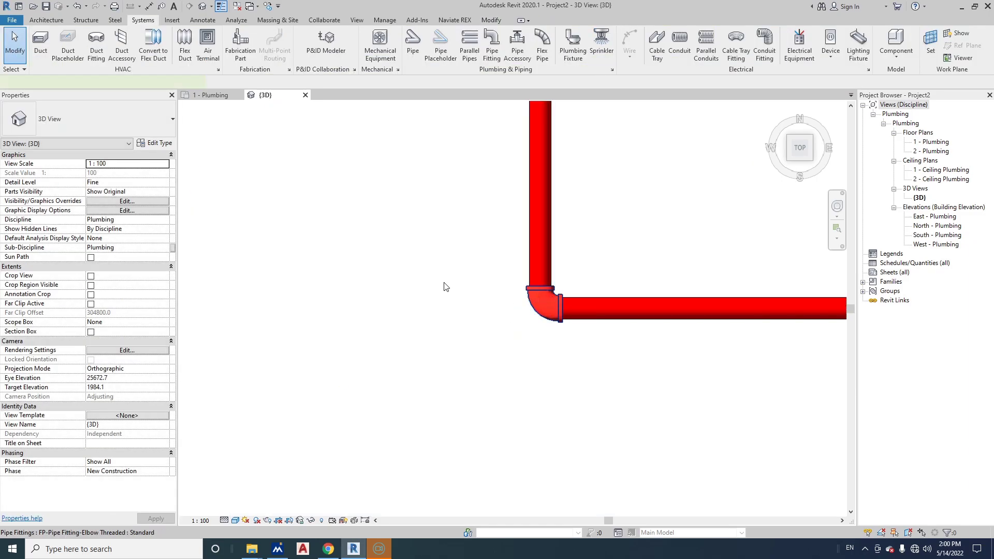
drag(404, 259, 569, 331)
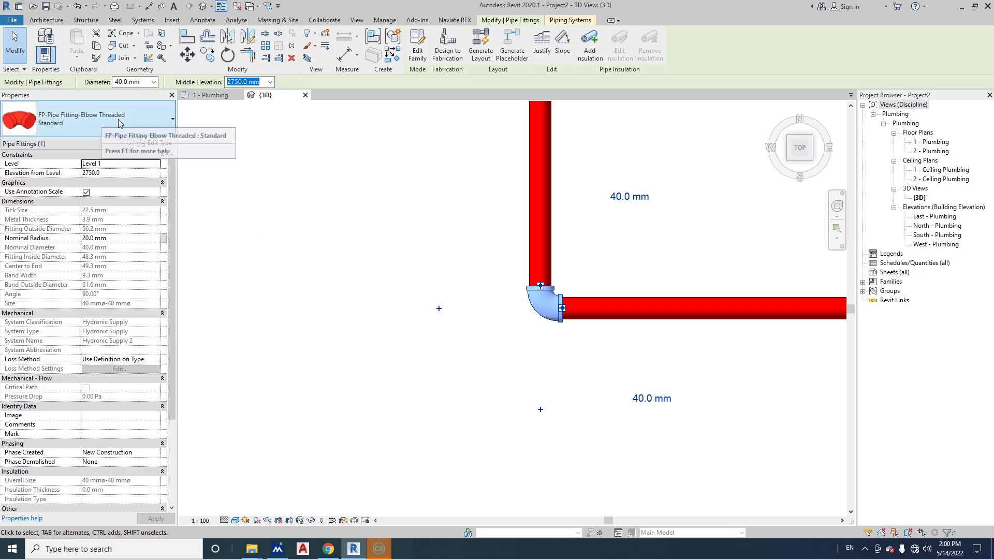
key(Escape)
Draw a 100 mm vertical-then-horizontal pipe run and check its Elbow_Victaulic fitting.
click(240, 44)
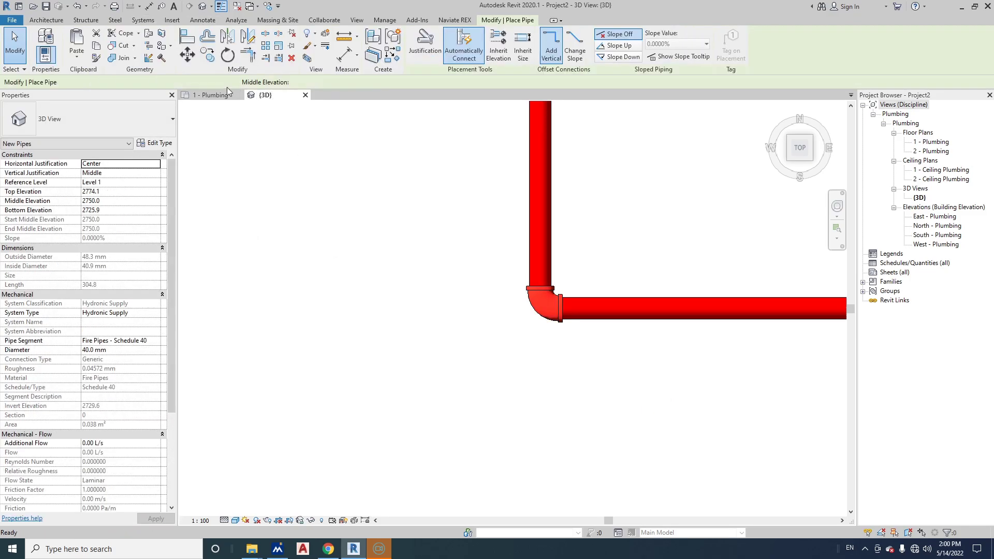
click(219, 81)
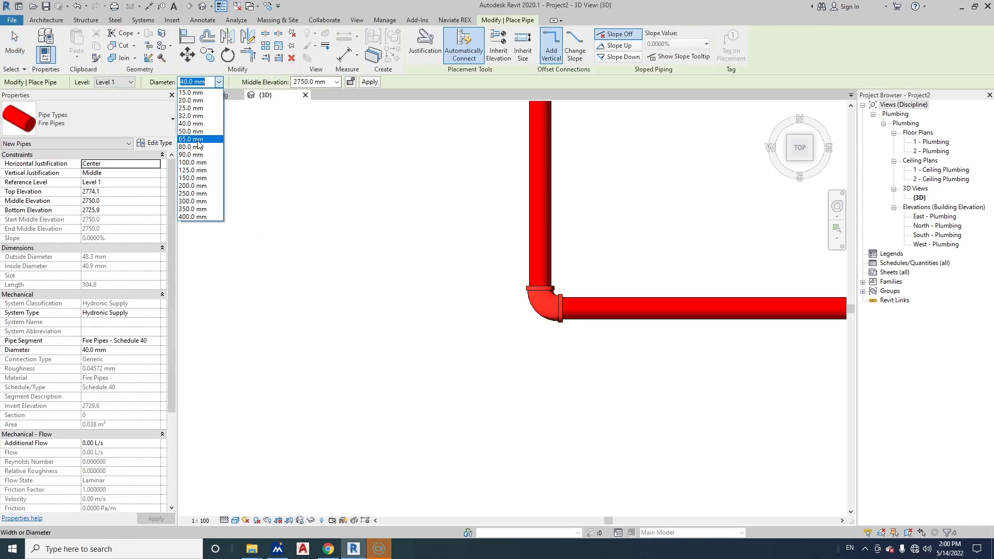
click(200, 162)
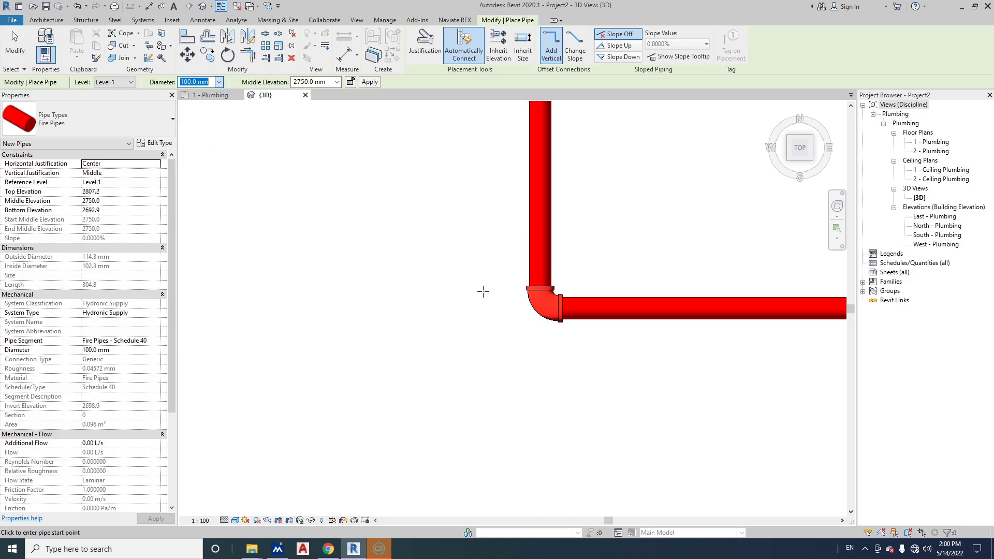
click(423, 221)
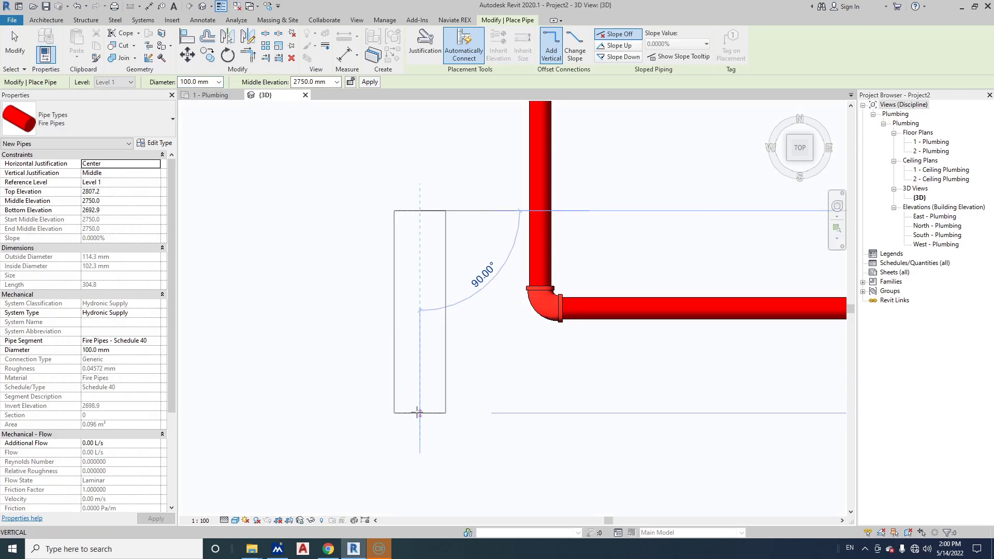
click(418, 412)
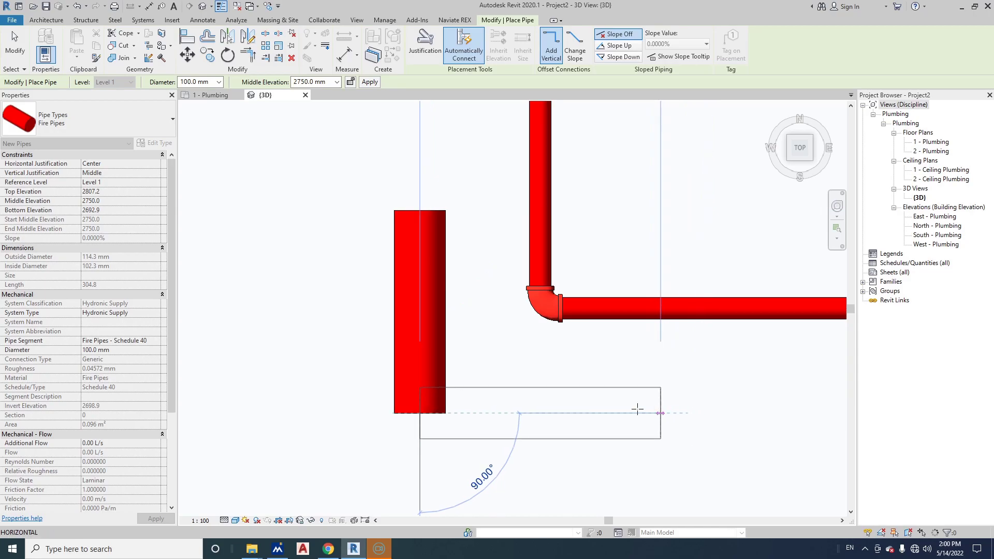
click(660, 412)
click(14, 46)
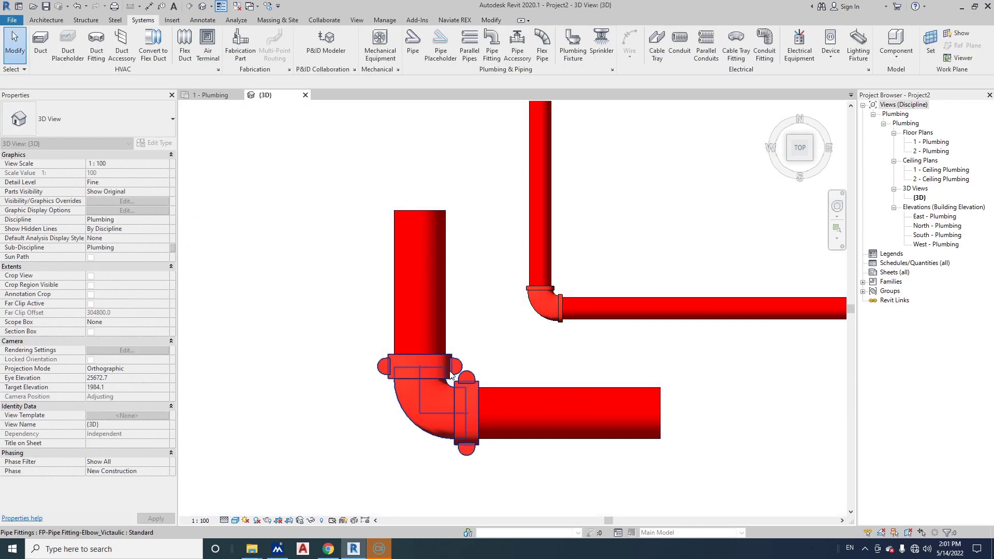
click(444, 373)
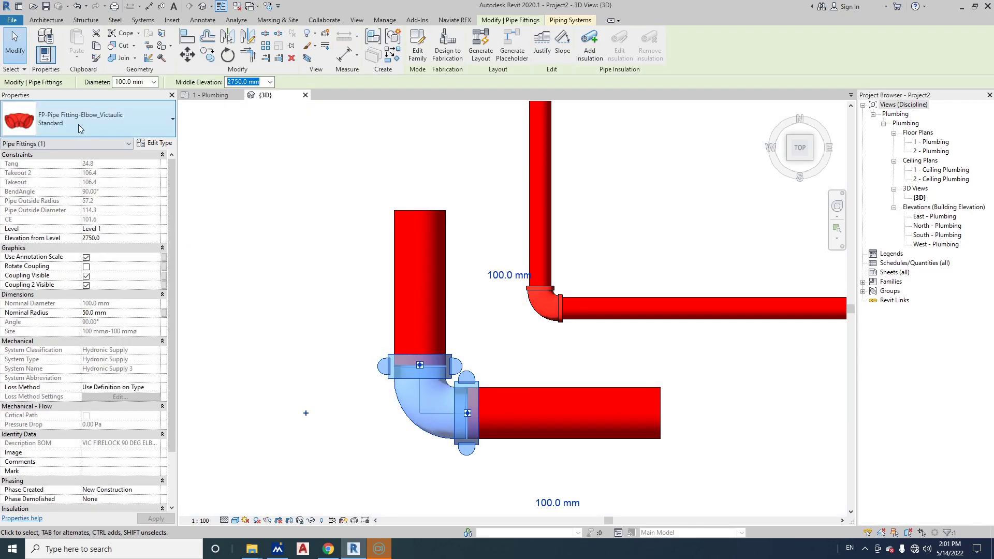
key(Escape)
scroll(573, 319, down, 4)
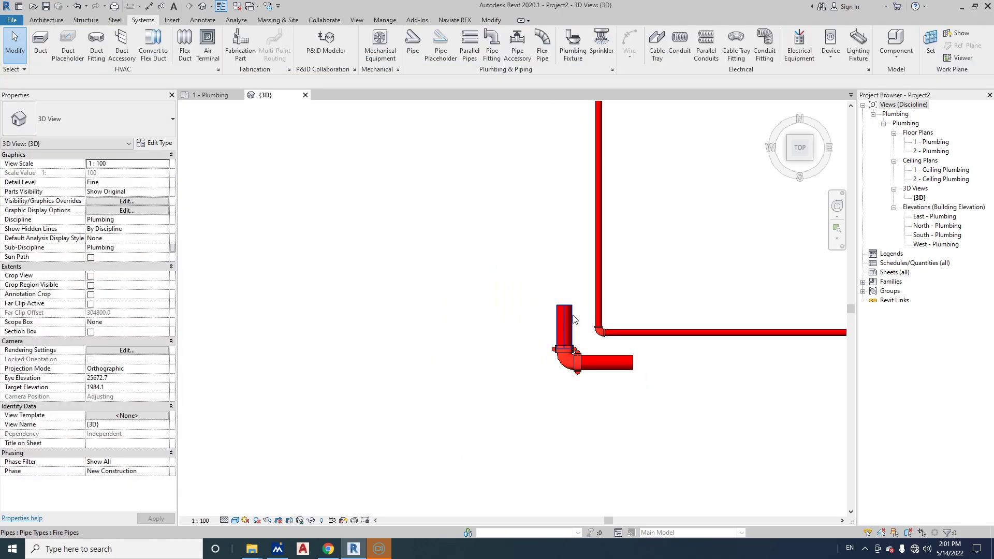
In the pipe's routing preferences, keep Tee as junction and use Tee_Threaded for 15–50 mm.
click(564, 324)
click(154, 143)
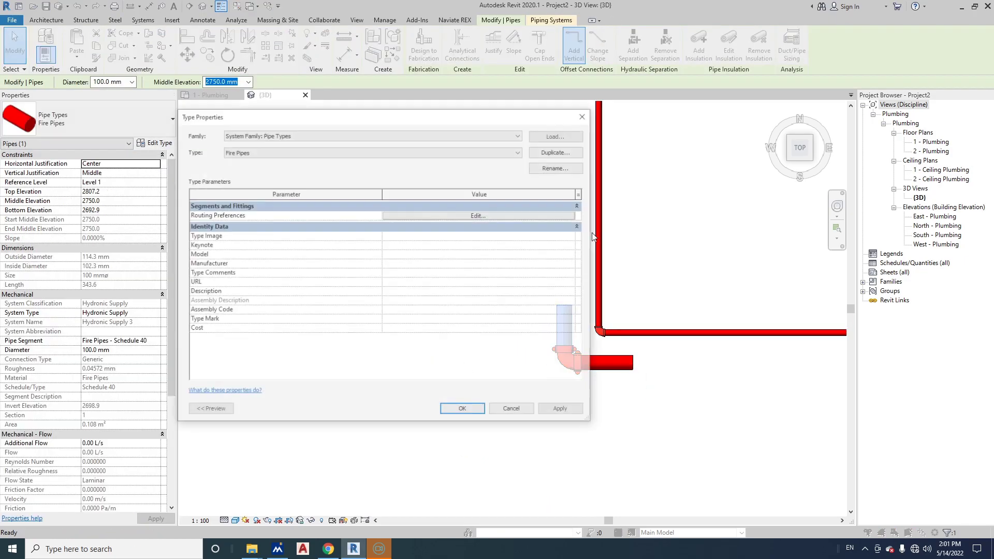
click(526, 214)
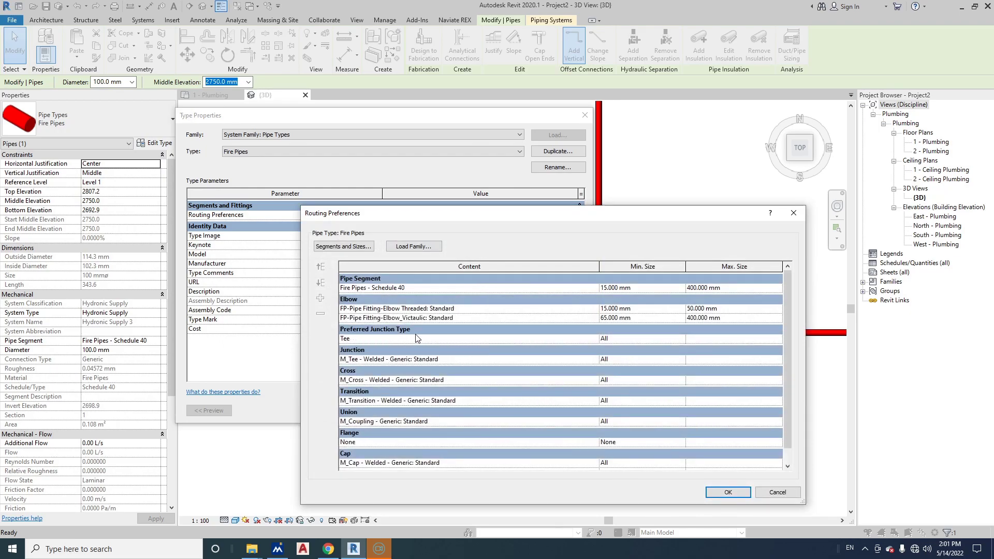
click(594, 339)
click(594, 339)
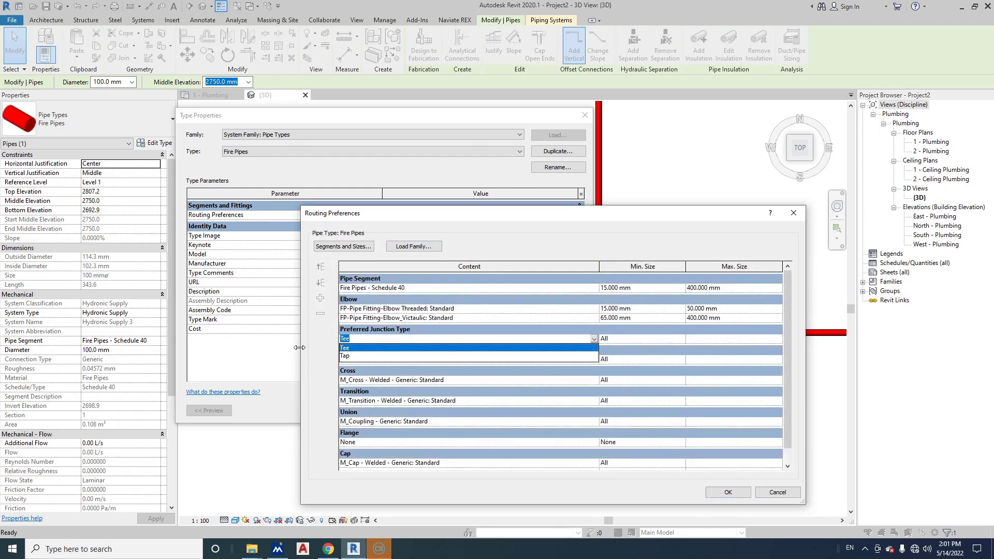
click(351, 349)
click(595, 359)
click(594, 358)
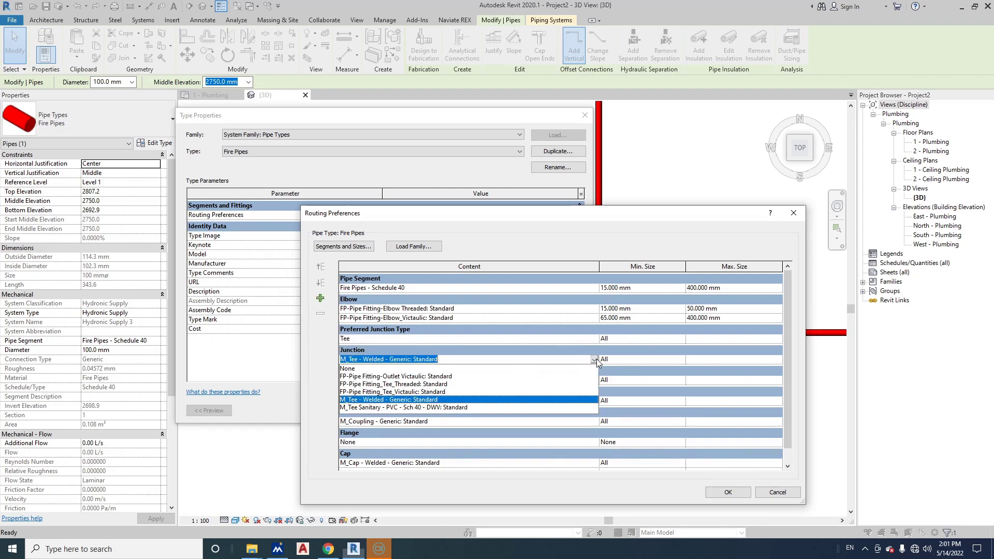
click(412, 384)
click(679, 359)
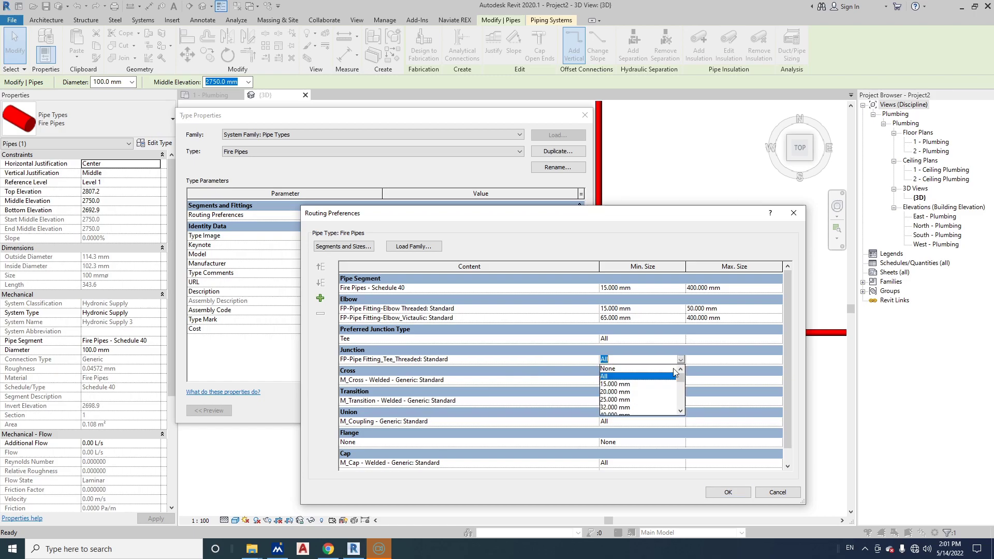
click(620, 384)
click(778, 359)
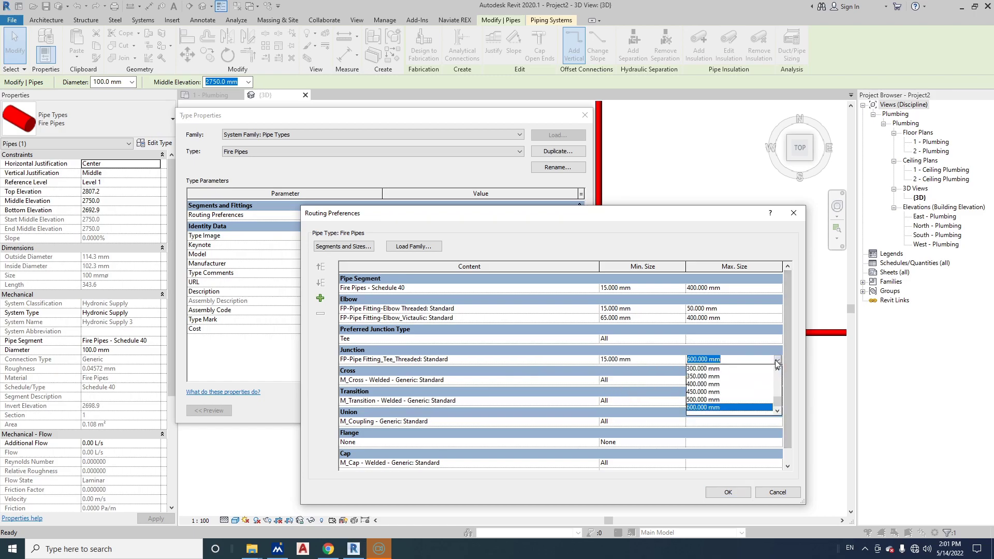
click(712, 391)
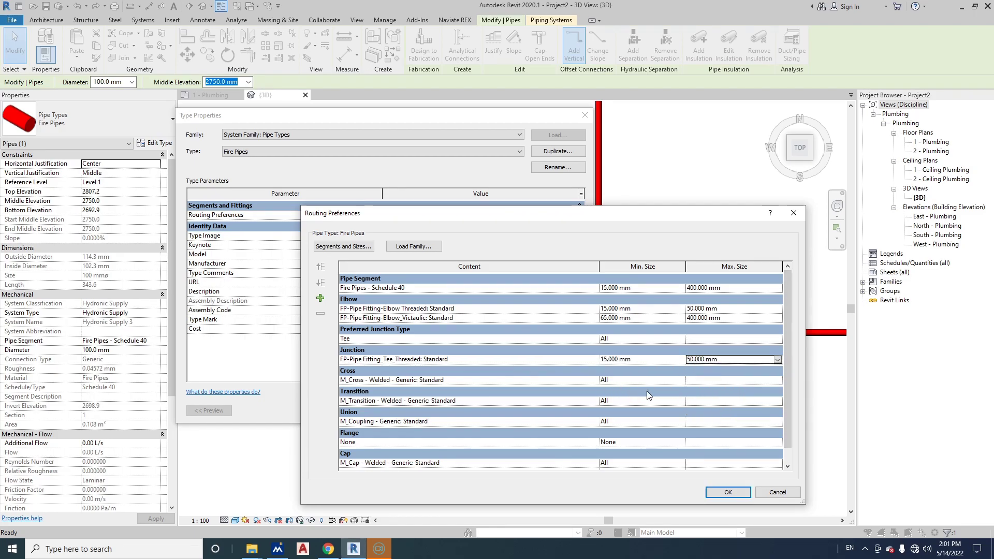
Add a junction row using Tee_Victaulic for 65–400 mm.
click(320, 298)
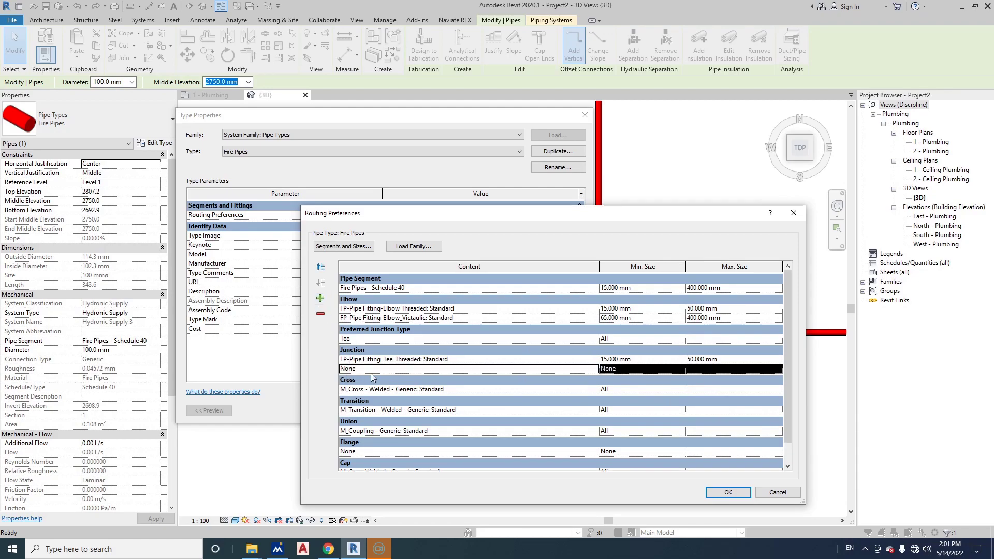
click(593, 369)
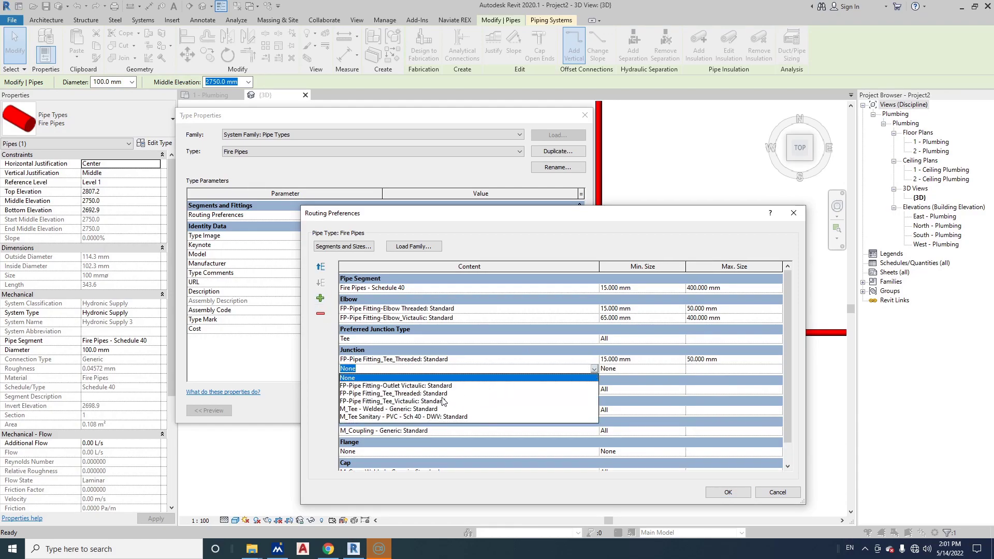
click(417, 402)
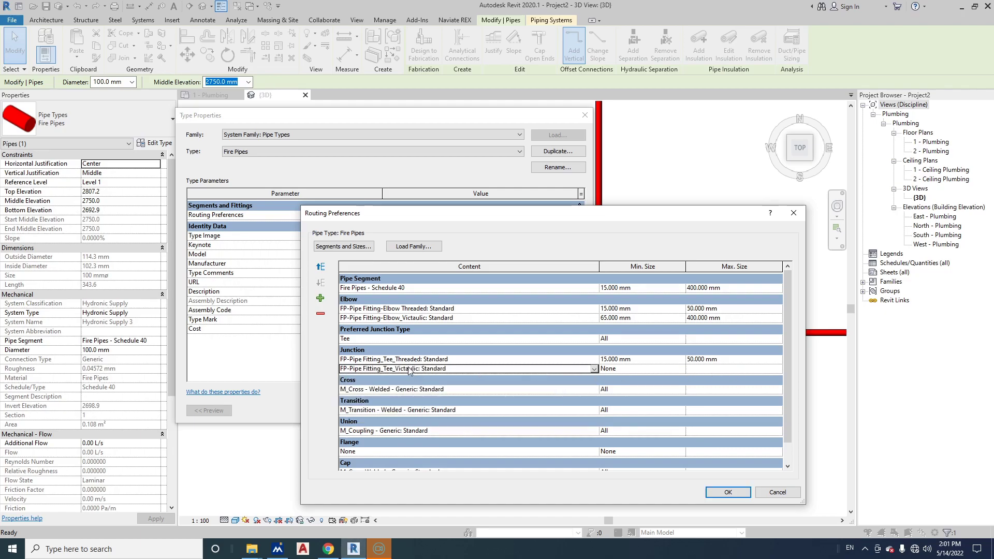
click(680, 368)
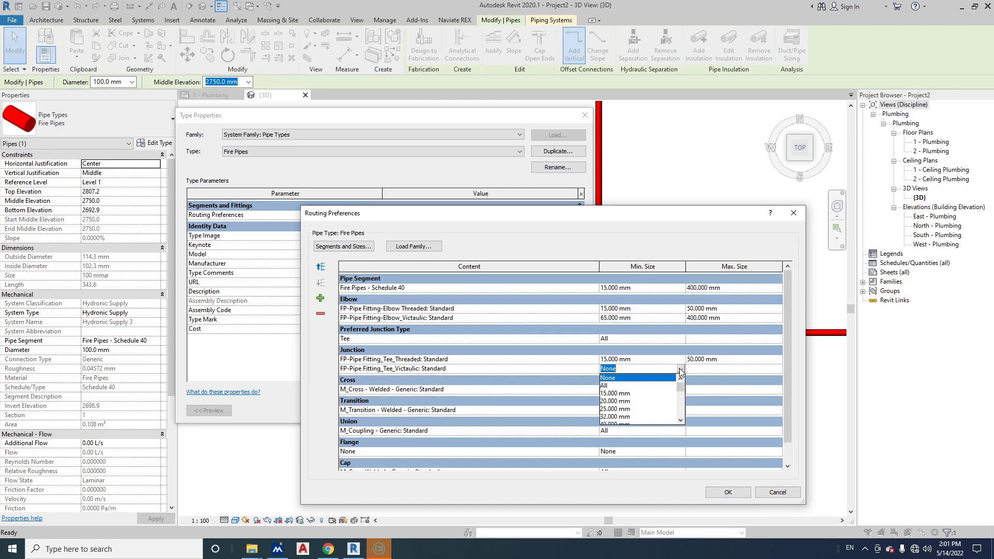
click(616, 409)
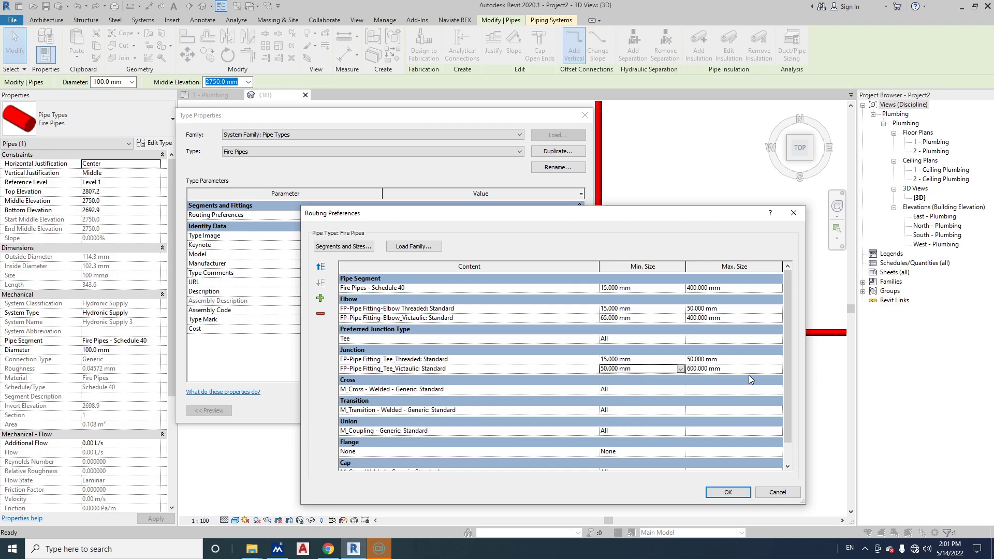
click(679, 369)
scroll(638, 406, down, 1)
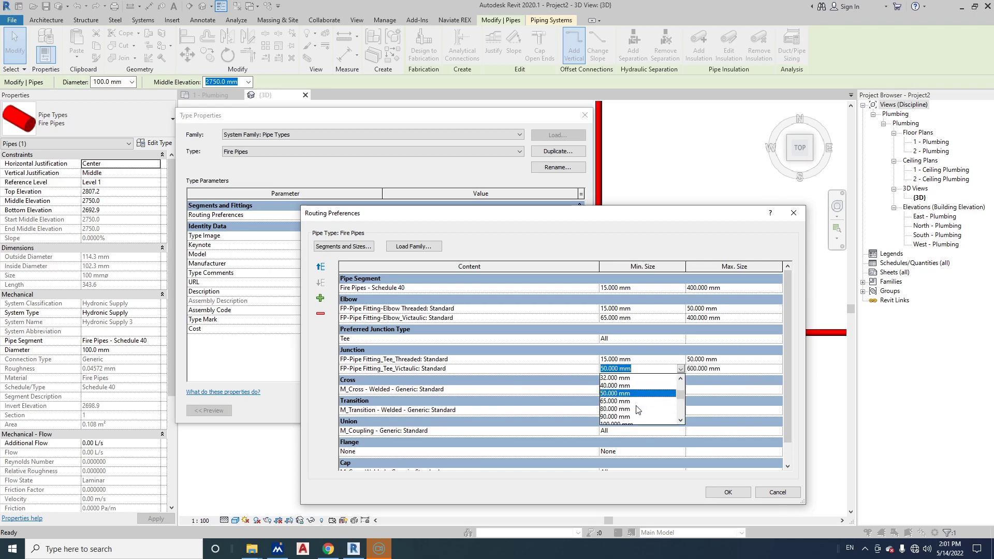
click(629, 408)
click(777, 369)
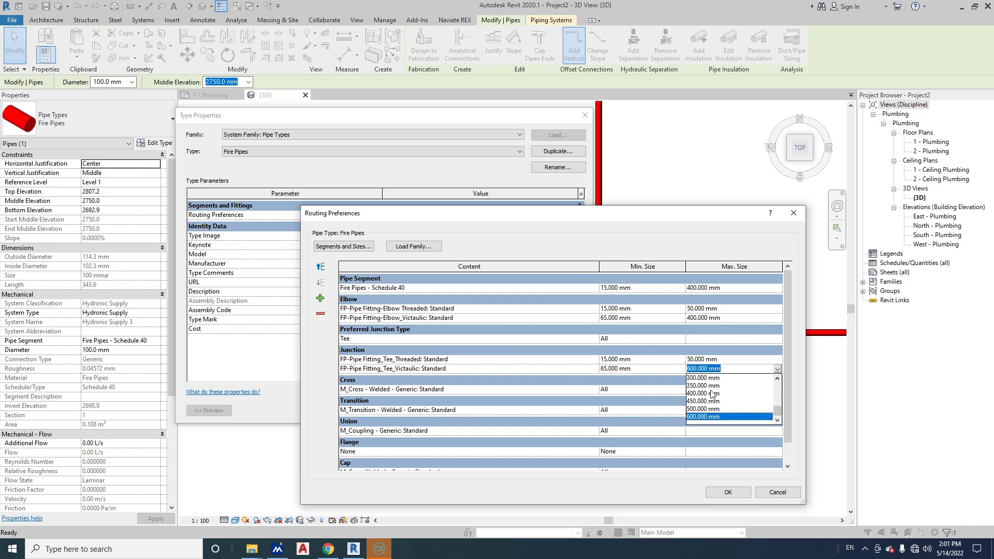
click(702, 394)
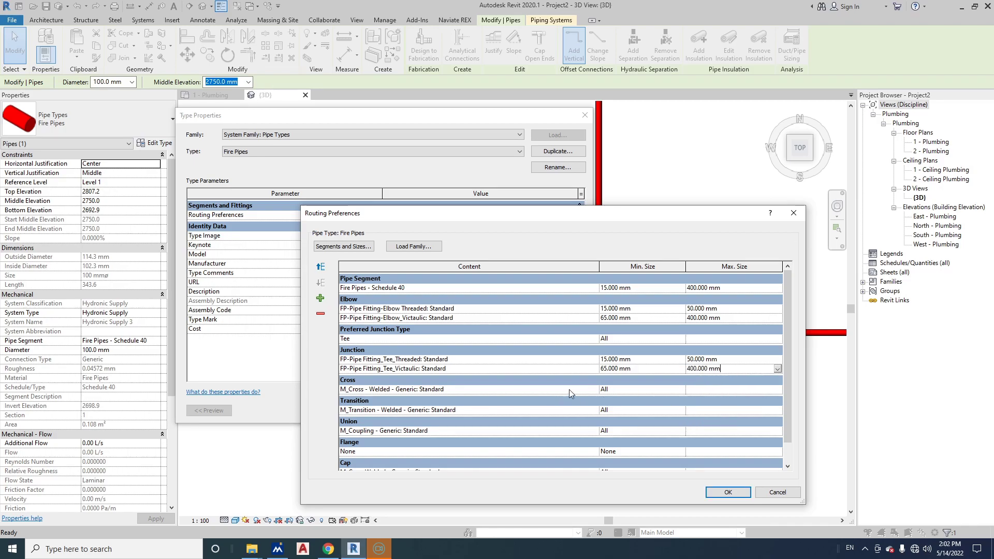
Keep the welded cross as the Cross fitting.
click(585, 391)
click(585, 390)
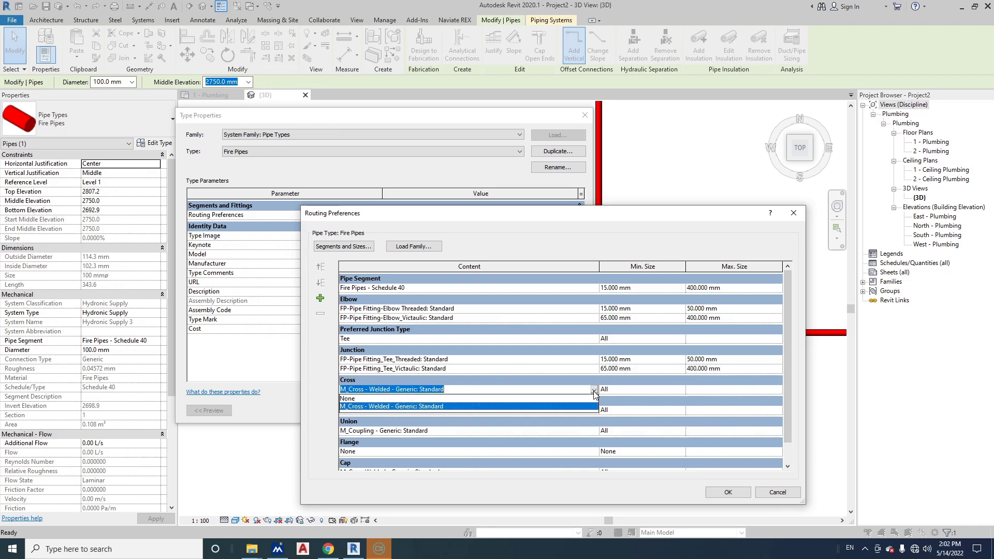
click(420, 407)
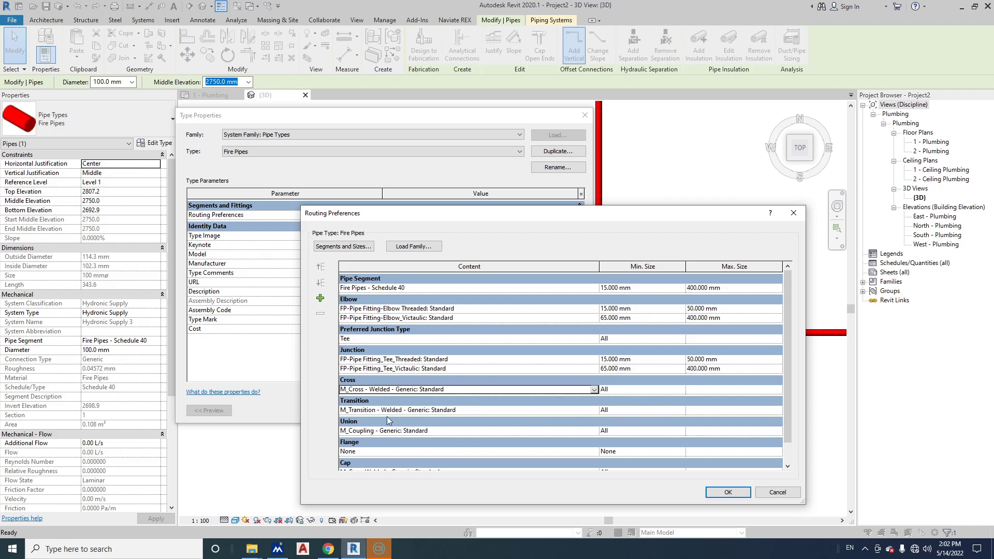
Set the Transition fitting to Reducing_Threaded for 15–50 mm.
click(594, 410)
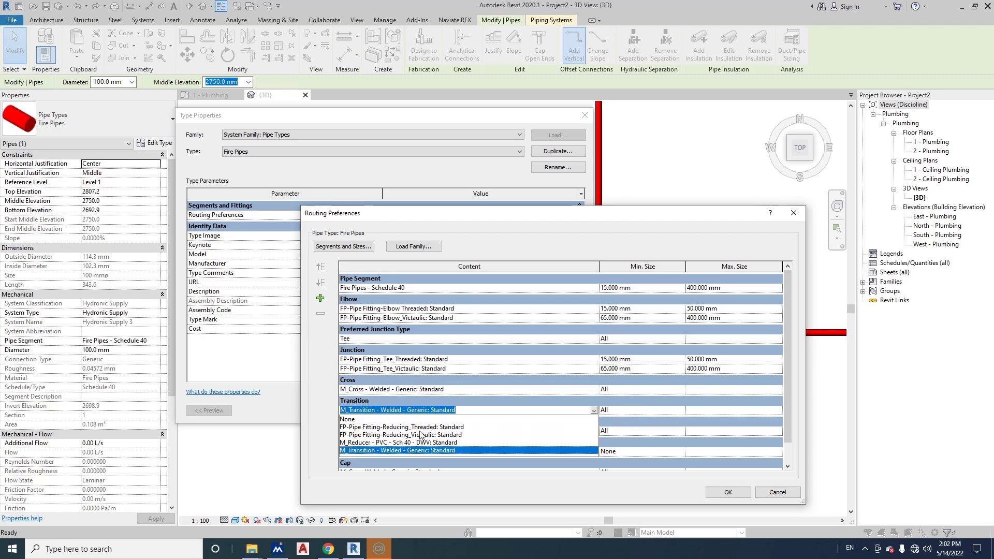
click(438, 427)
click(682, 411)
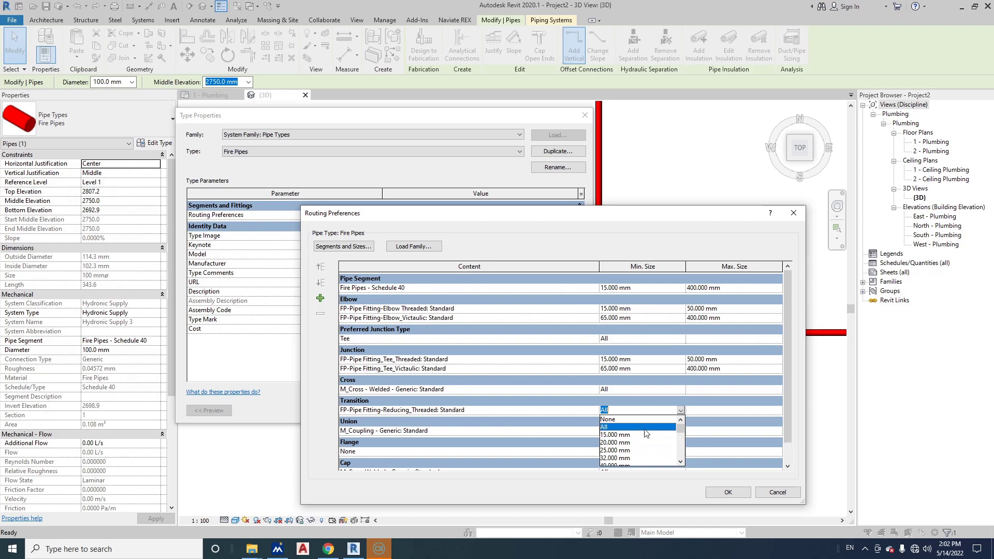
click(619, 443)
click(777, 411)
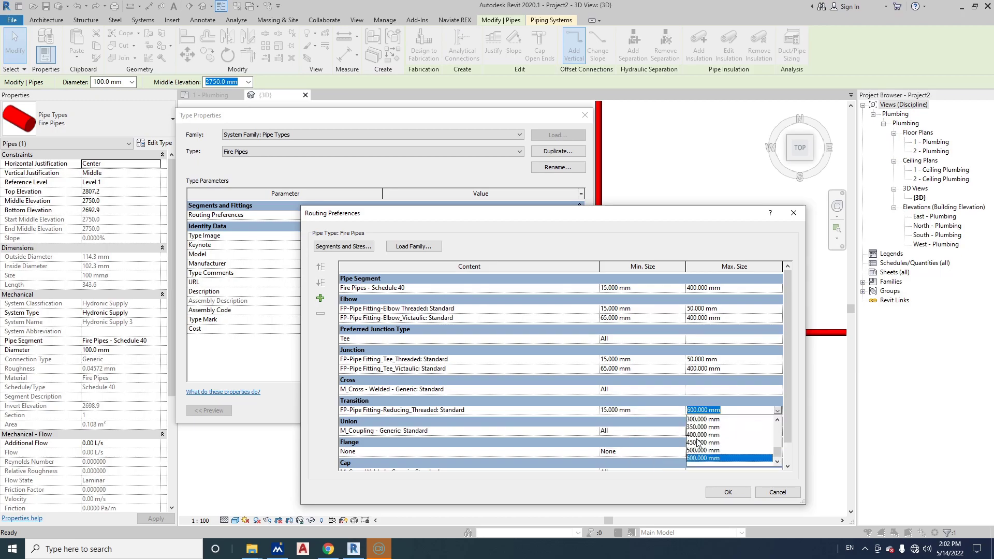
scroll(706, 445, up, 2)
click(699, 419)
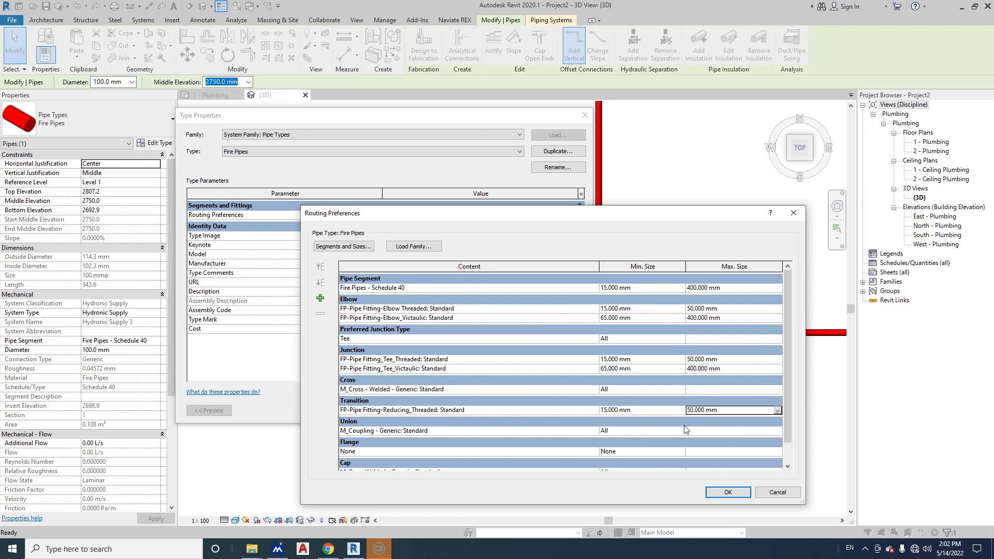
Add a Reducing_Victaulic transition row for 65–400 mm and confirm the routing preferences.
click(481, 410)
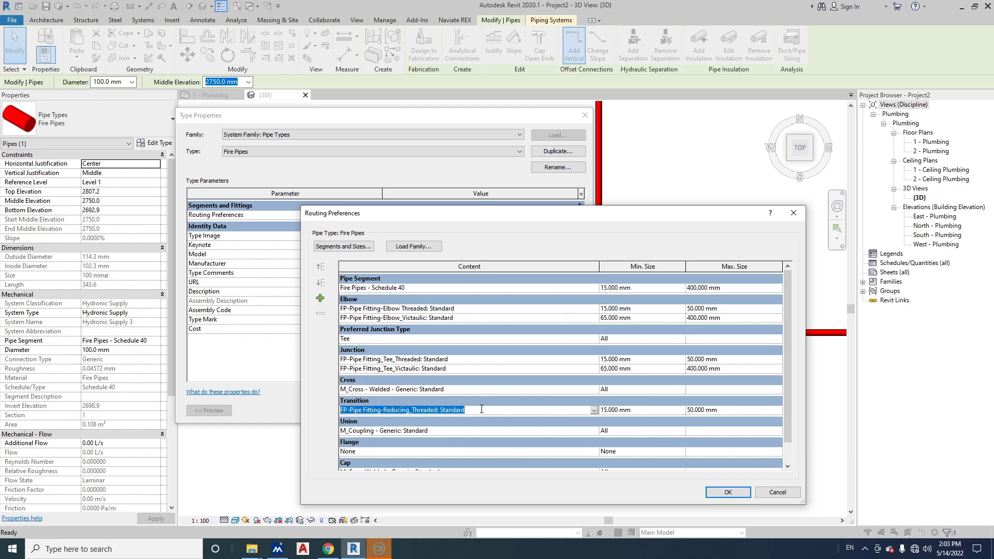
click(320, 297)
click(409, 420)
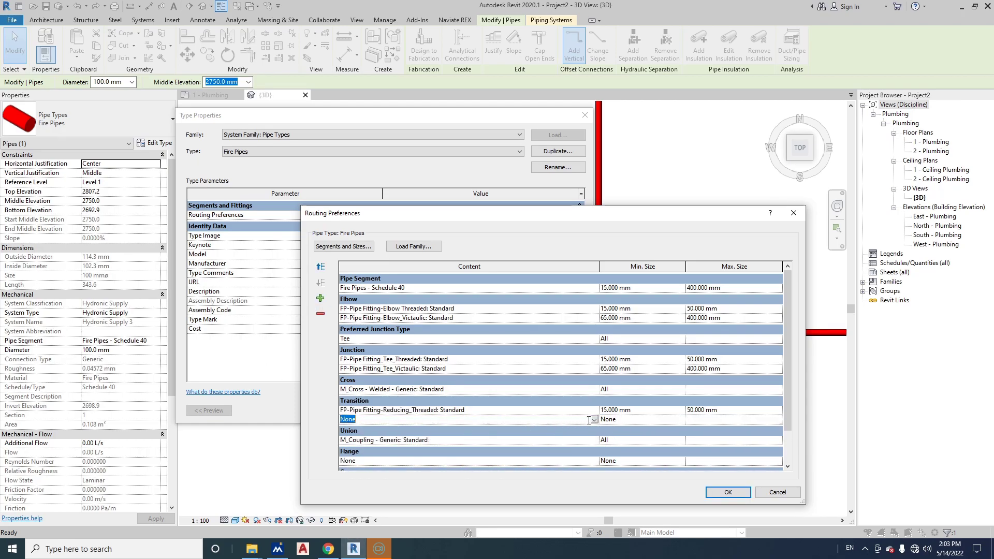
click(593, 419)
click(448, 444)
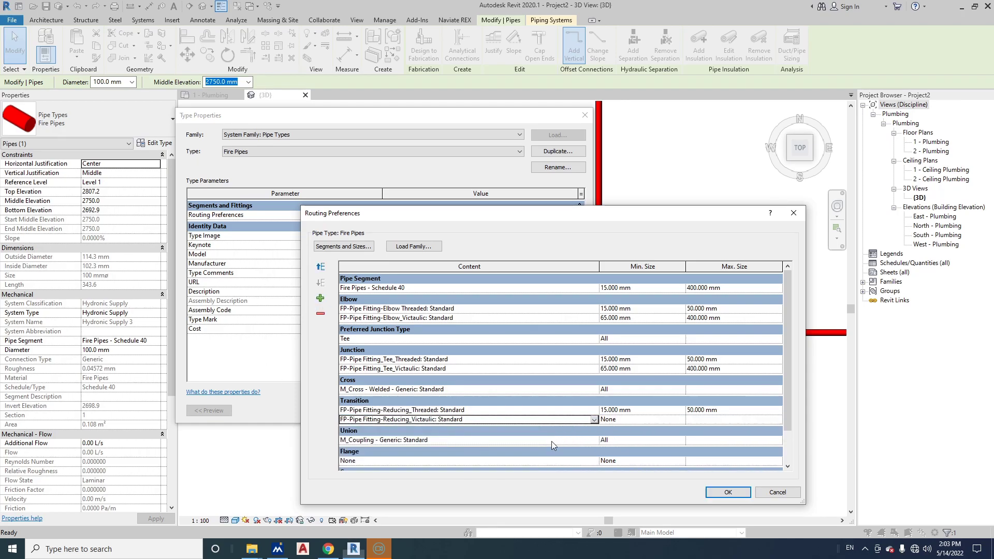
click(680, 419)
scroll(628, 444, down, 2)
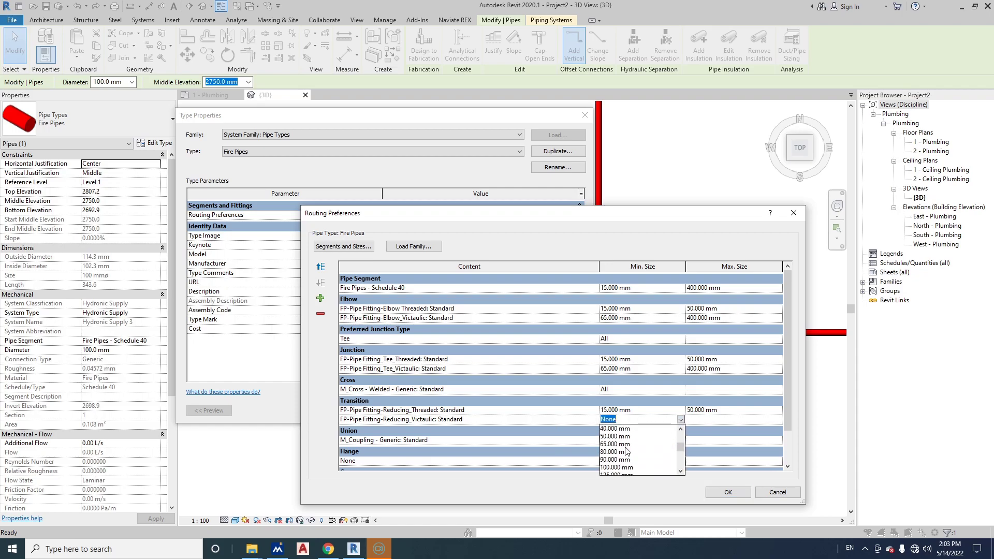
click(629, 444)
click(777, 420)
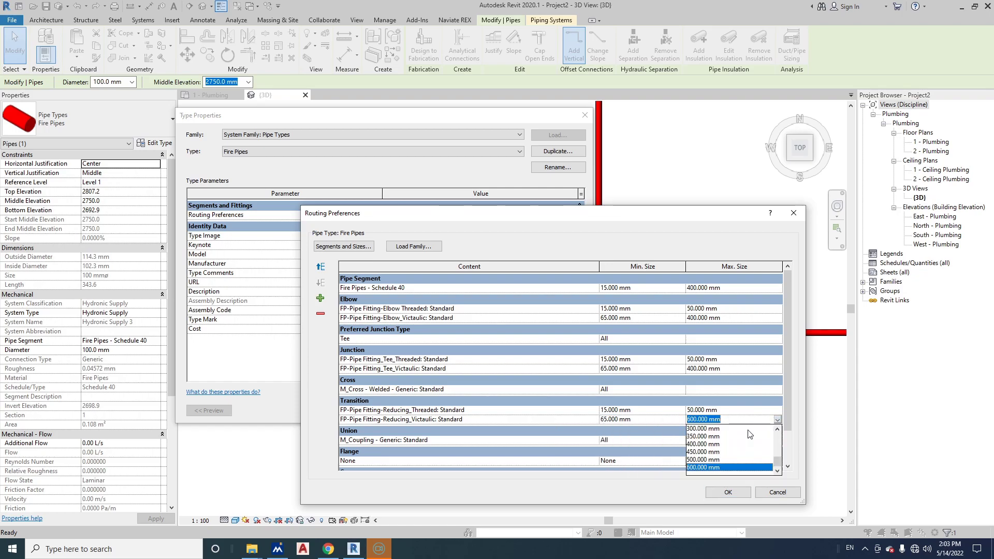
click(713, 444)
scroll(788, 399, down, 2)
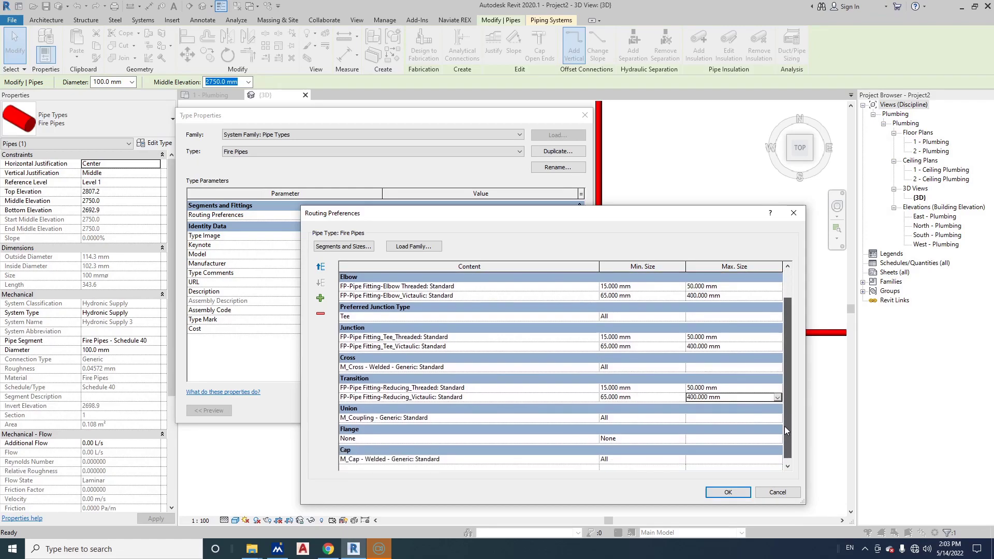
scroll(586, 411, up, 2)
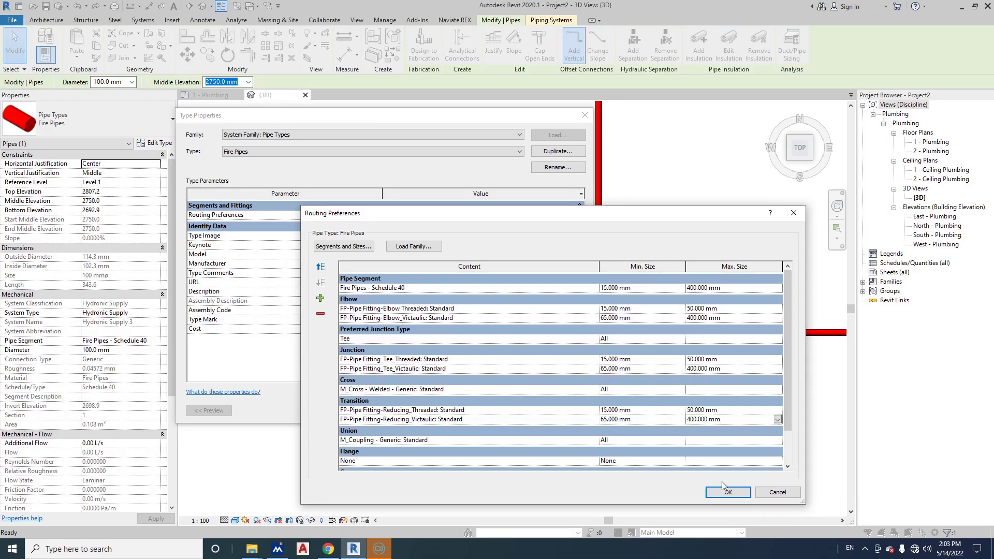
click(728, 493)
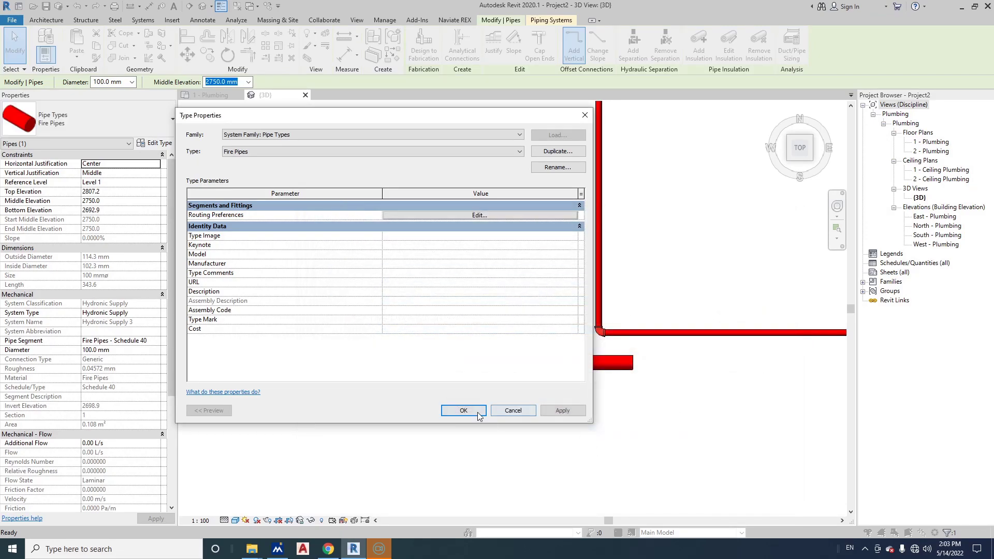
Close Type Properties and add a 65 mm riser above the elbow using Create Similar.
click(491, 412)
click(694, 352)
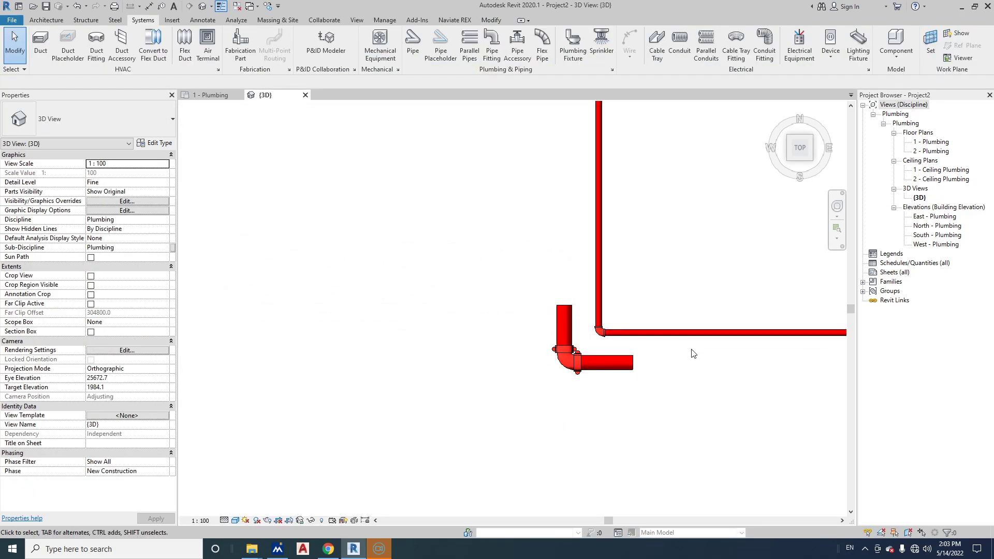
click(568, 311)
right_click(564, 311)
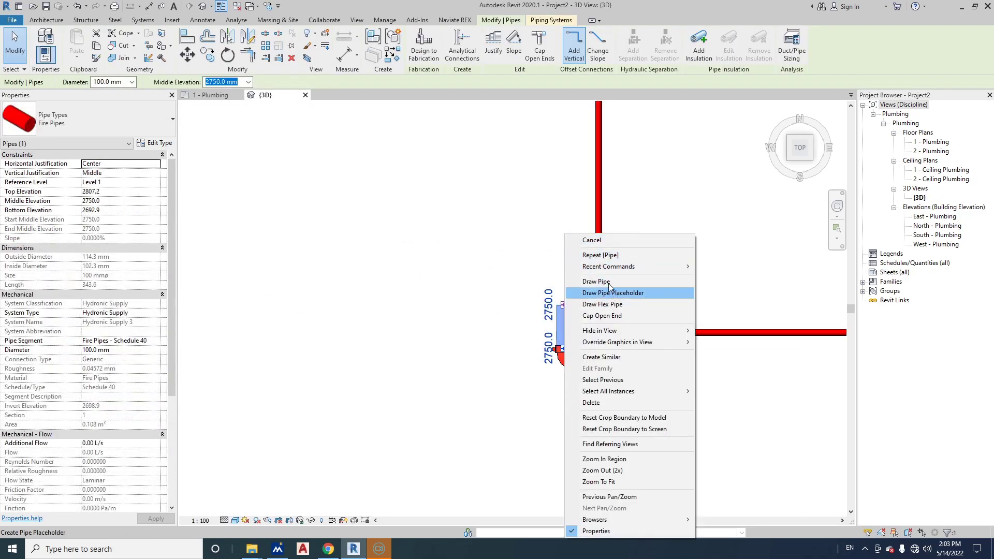
click(290, 80)
click(219, 82)
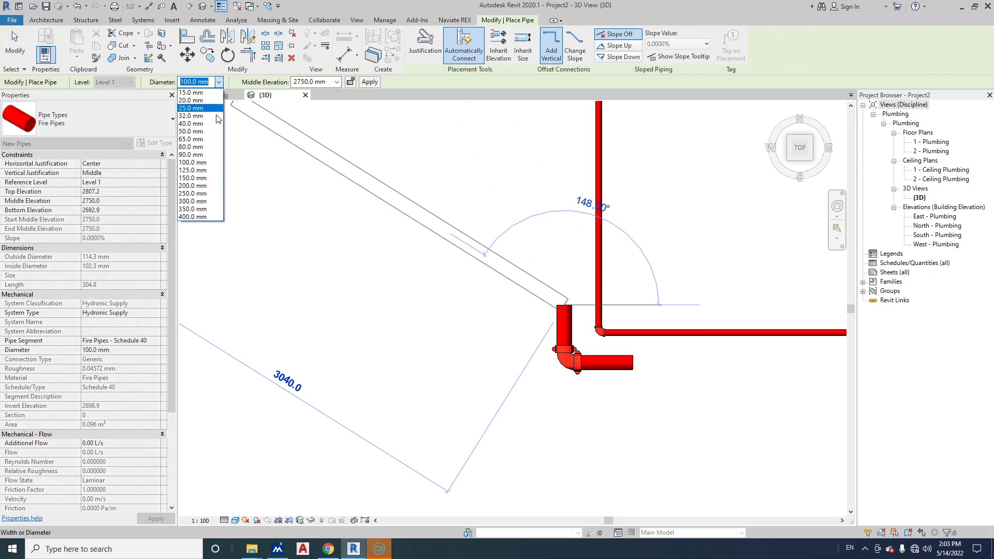
click(191, 139)
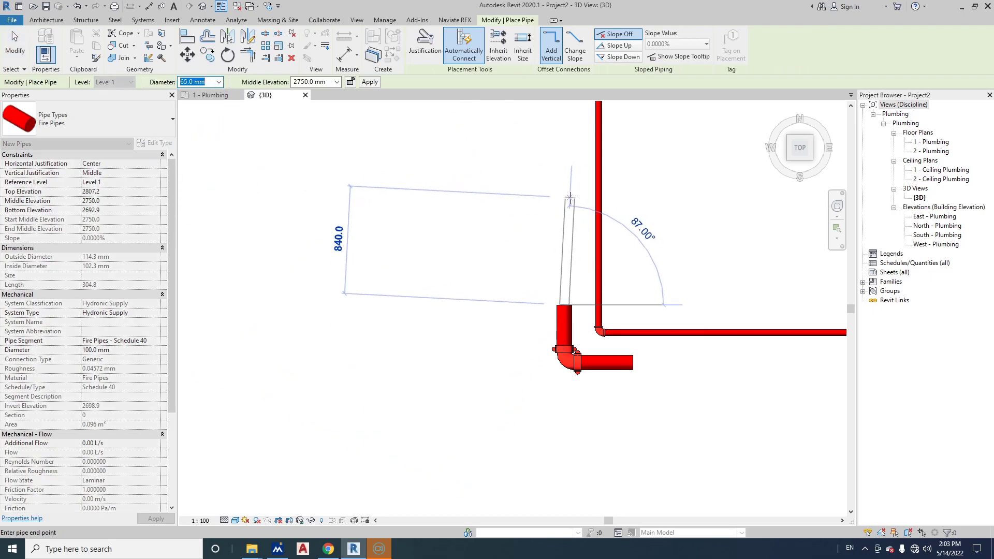
click(568, 311)
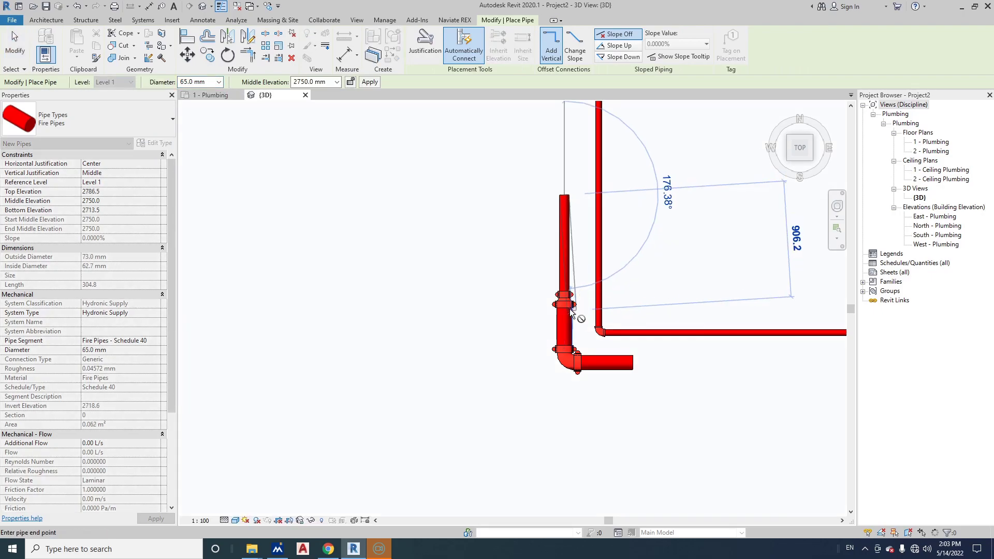
key(Escape)
key(Escape)
Extend the 40 mm horizontal run with a 25 mm pipe joined by a reducer.
middle_drag(558, 332, 482, 400)
click(484, 267)
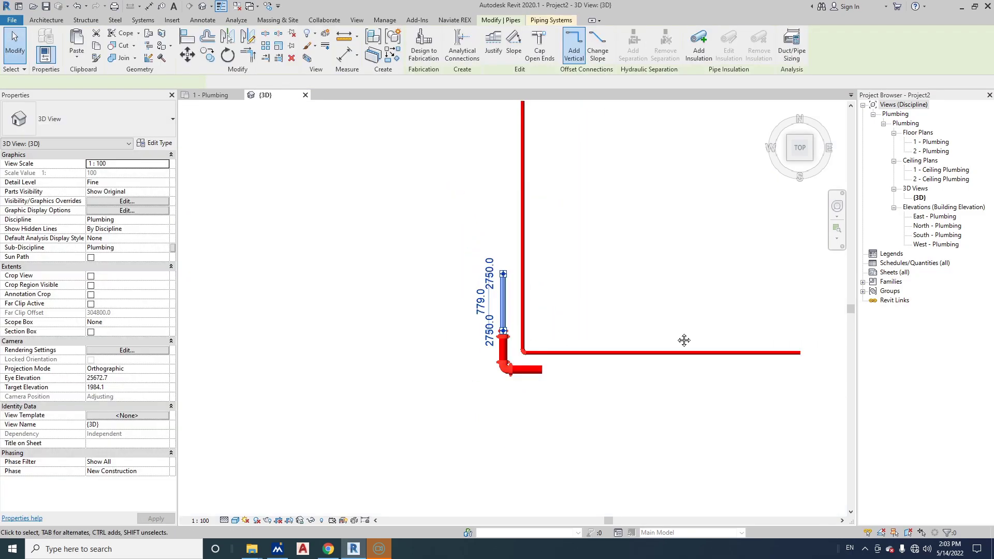
mouse_move(683, 340)
middle_down()
mouse_move(783, 382)
mouse_move(684, 355)
middle_up()
click(683, 348)
right_click(686, 355)
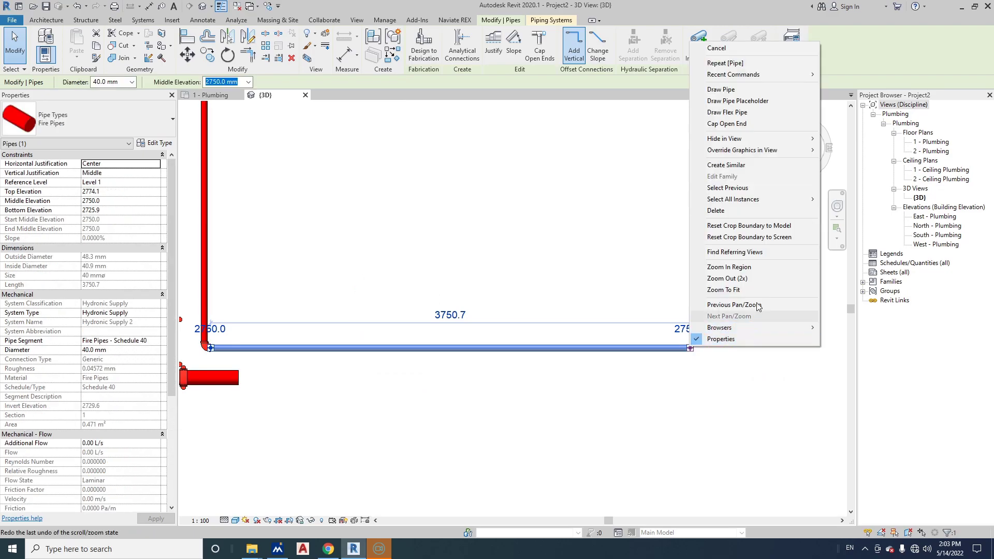
click(721, 90)
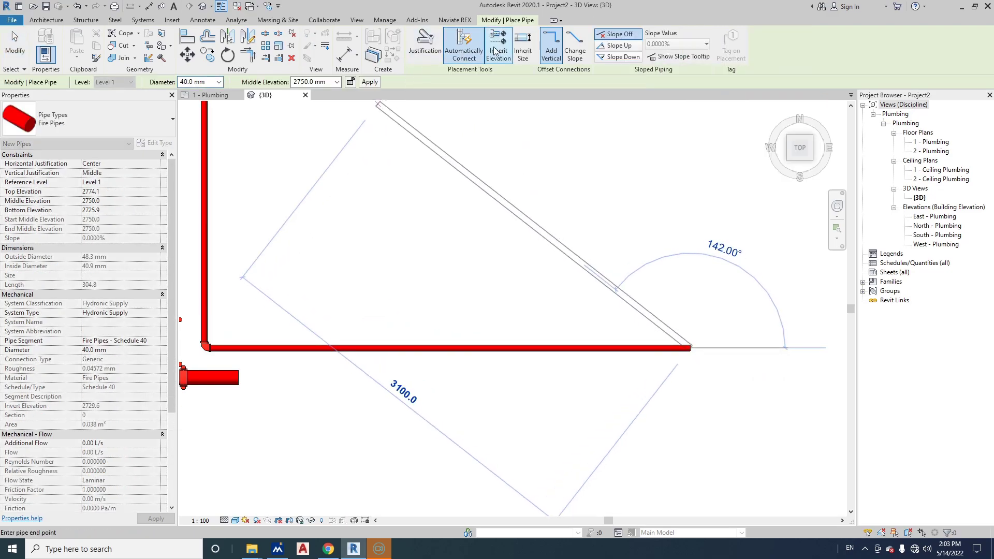
click(219, 81)
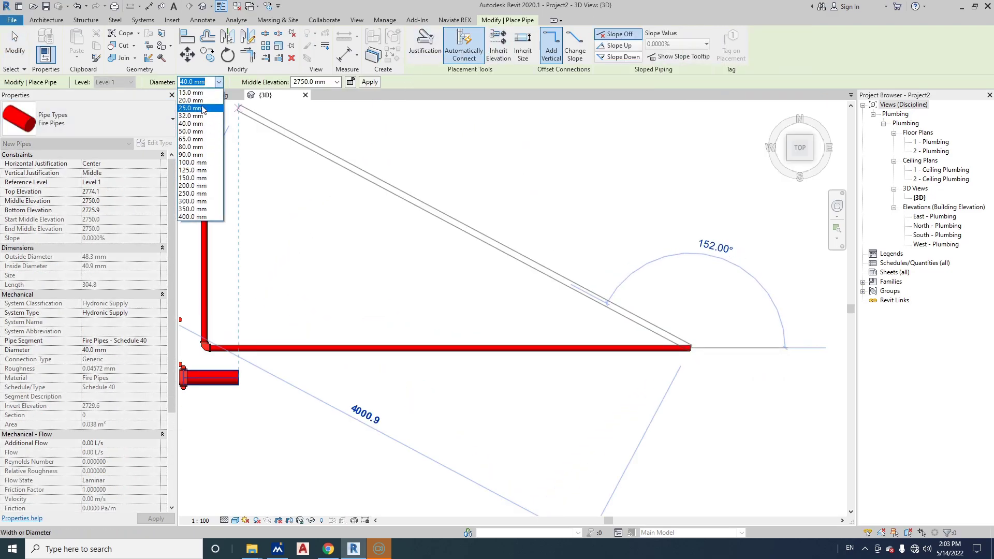
click(202, 109)
scroll(694, 348, up, 4)
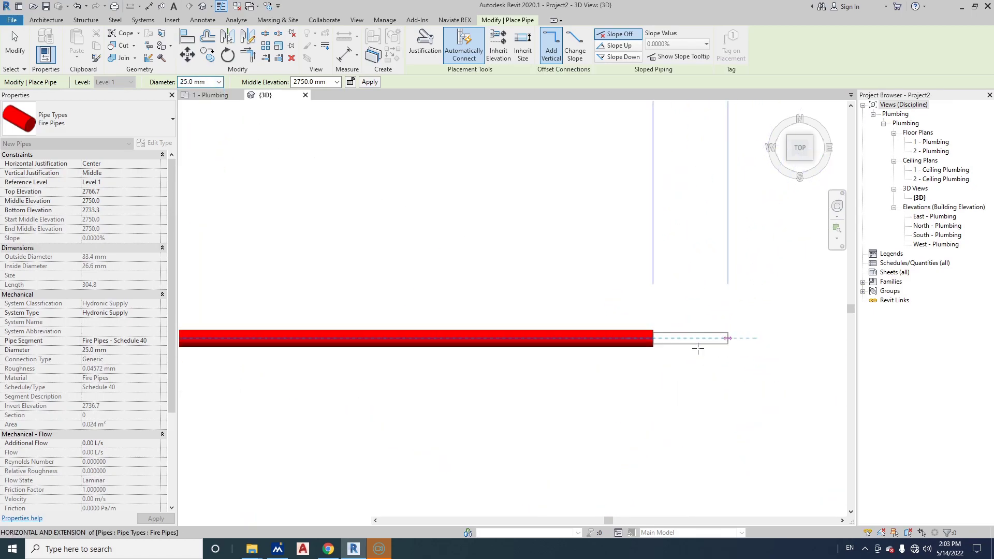
click(698, 349)
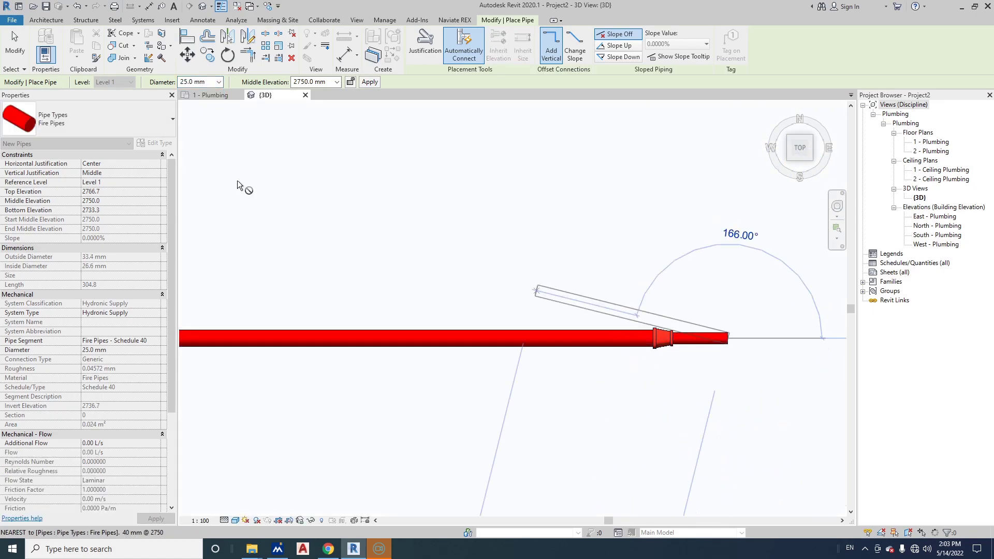
key(Escape)
key(Escape)
scroll(644, 358, down, 4)
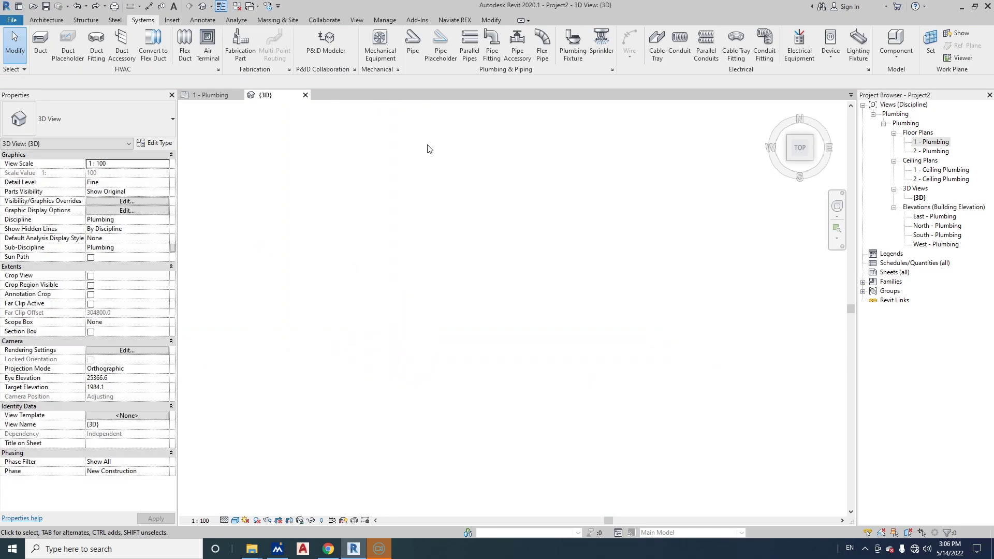
Draw a new vertical pipe riser with the PI command.
key(p)
key(i)
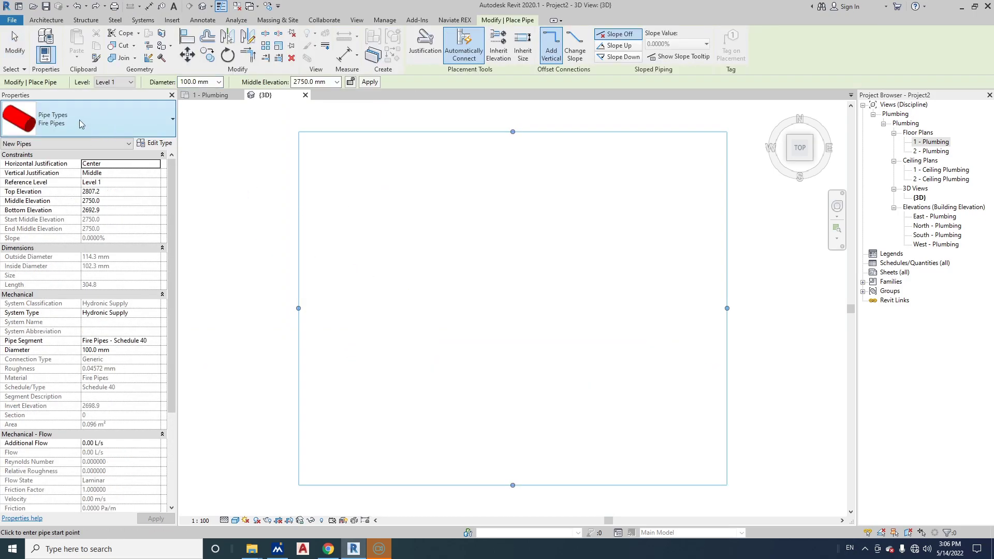
click(480, 274)
click(481, 205)
key(Escape)
key(Escape)
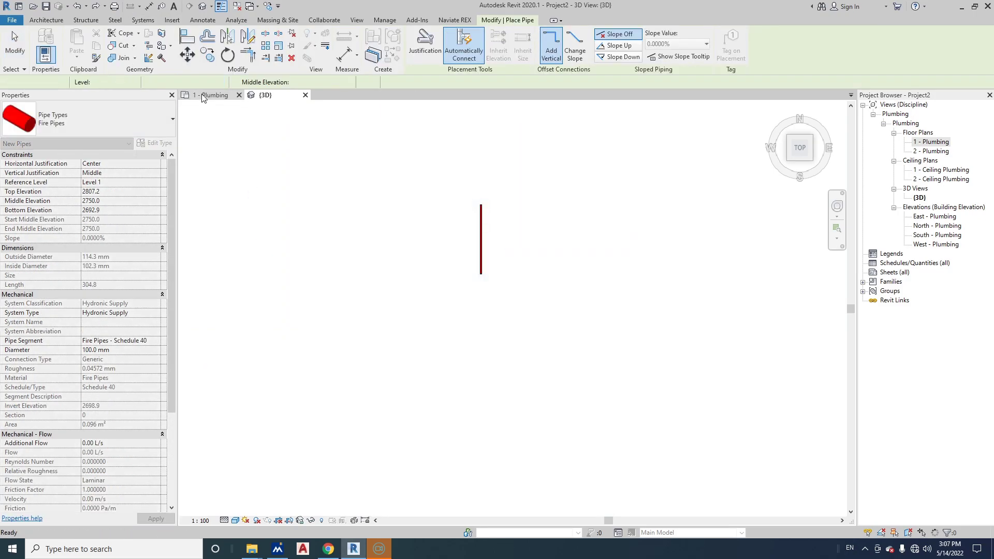
Draw a 25 mm branch from the riser's midpoint to the right, creating a tee.
key(p)
key(i)
click(219, 82)
click(199, 110)
scroll(478, 225, up, 2)
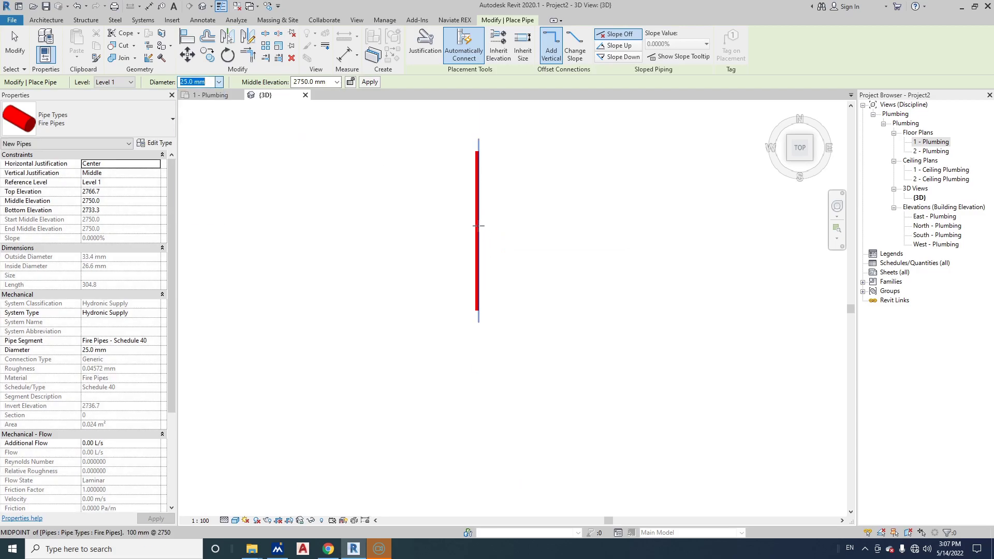
click(478, 226)
click(566, 225)
key(Escape)
key(Escape)
Change the tee fitting's type to Outlet Victaulic.
mouse_move(512, 244)
shift+middle_down()
mouse_move(500, 262)
mouse_move(518, 233)
shift+middle_up()
scroll(683, 233, up, 3)
click(688, 228)
click(88, 119)
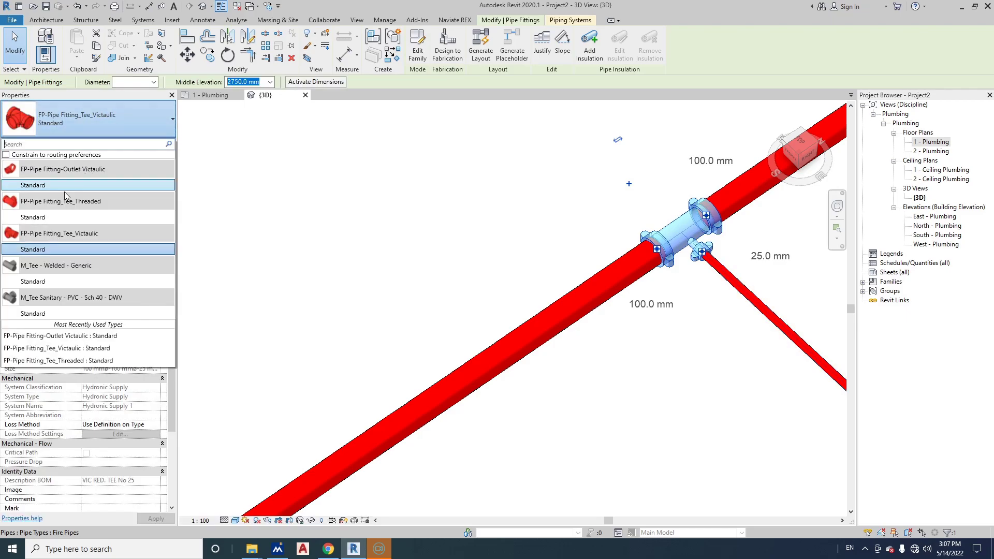
click(65, 188)
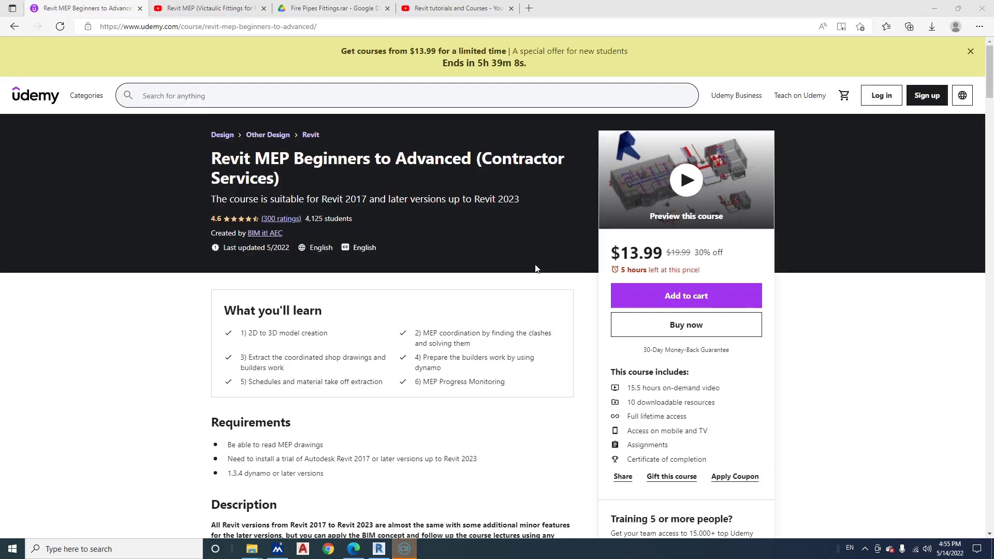